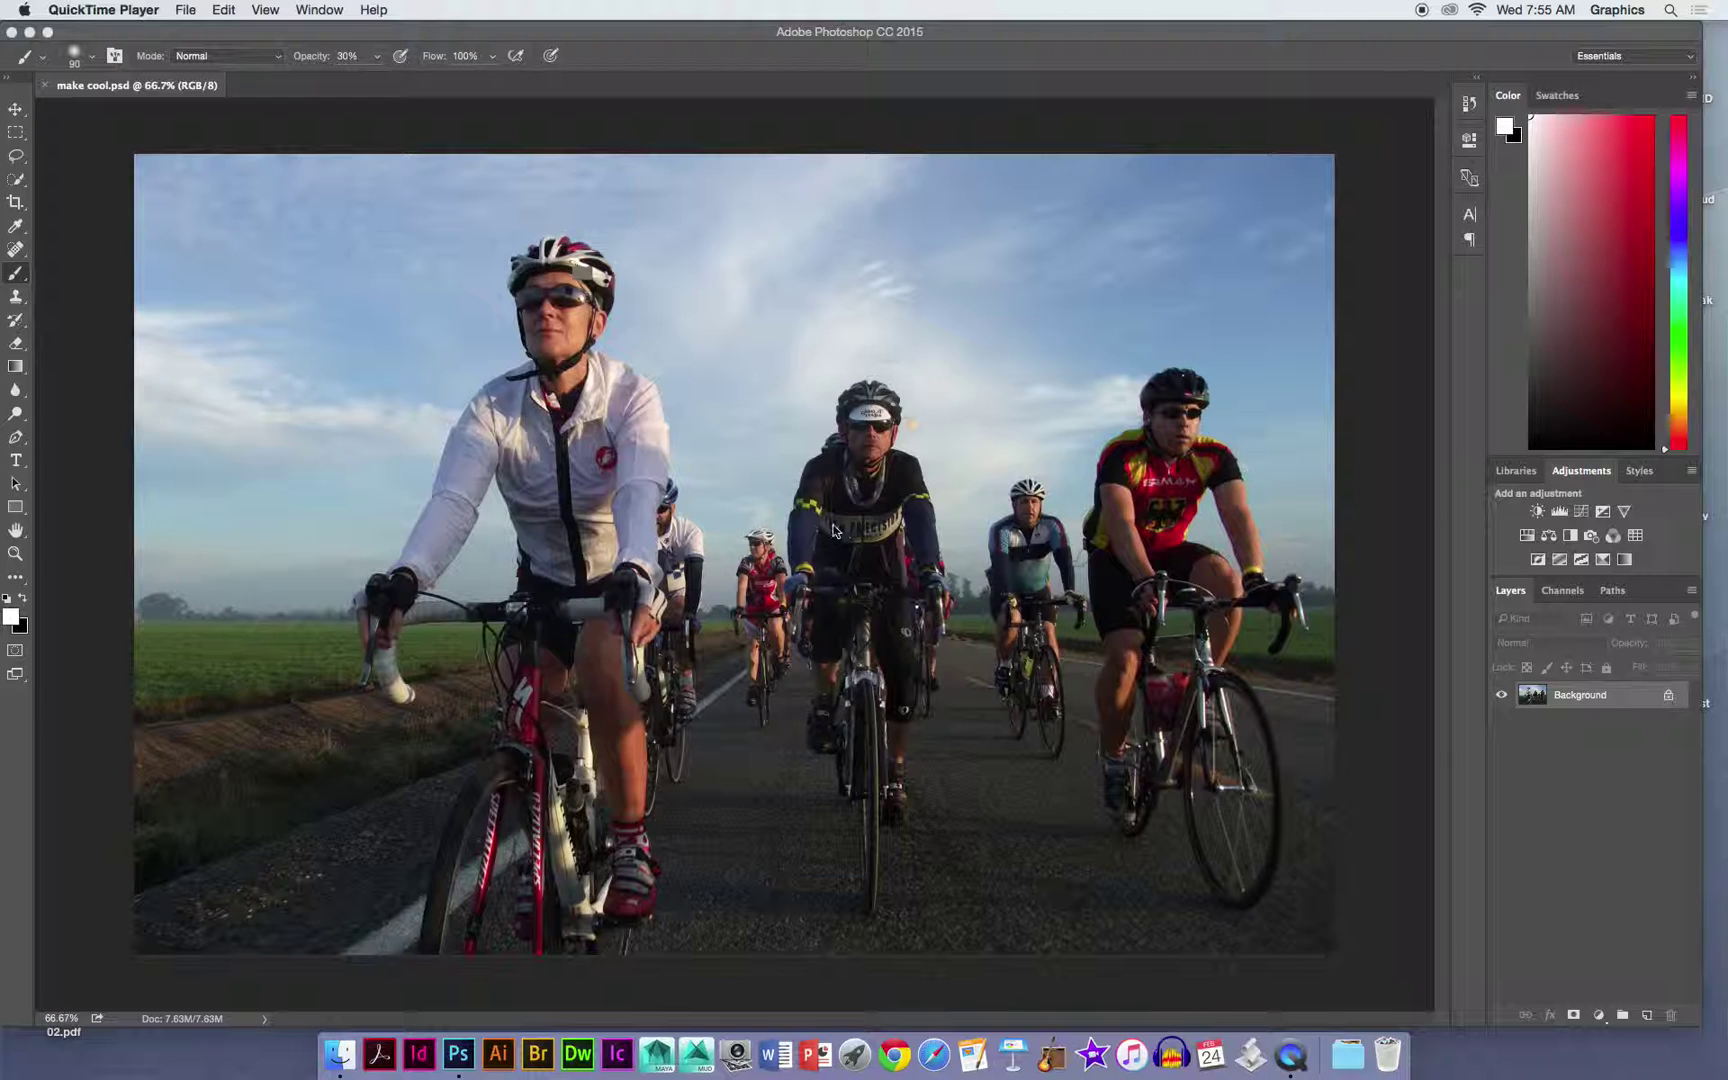
Add a Levels adjustment layer with the shadow input at 107 and set its blend mode to Luminosity.
{"action": "left_click", "coordinate": [1562, 513]}
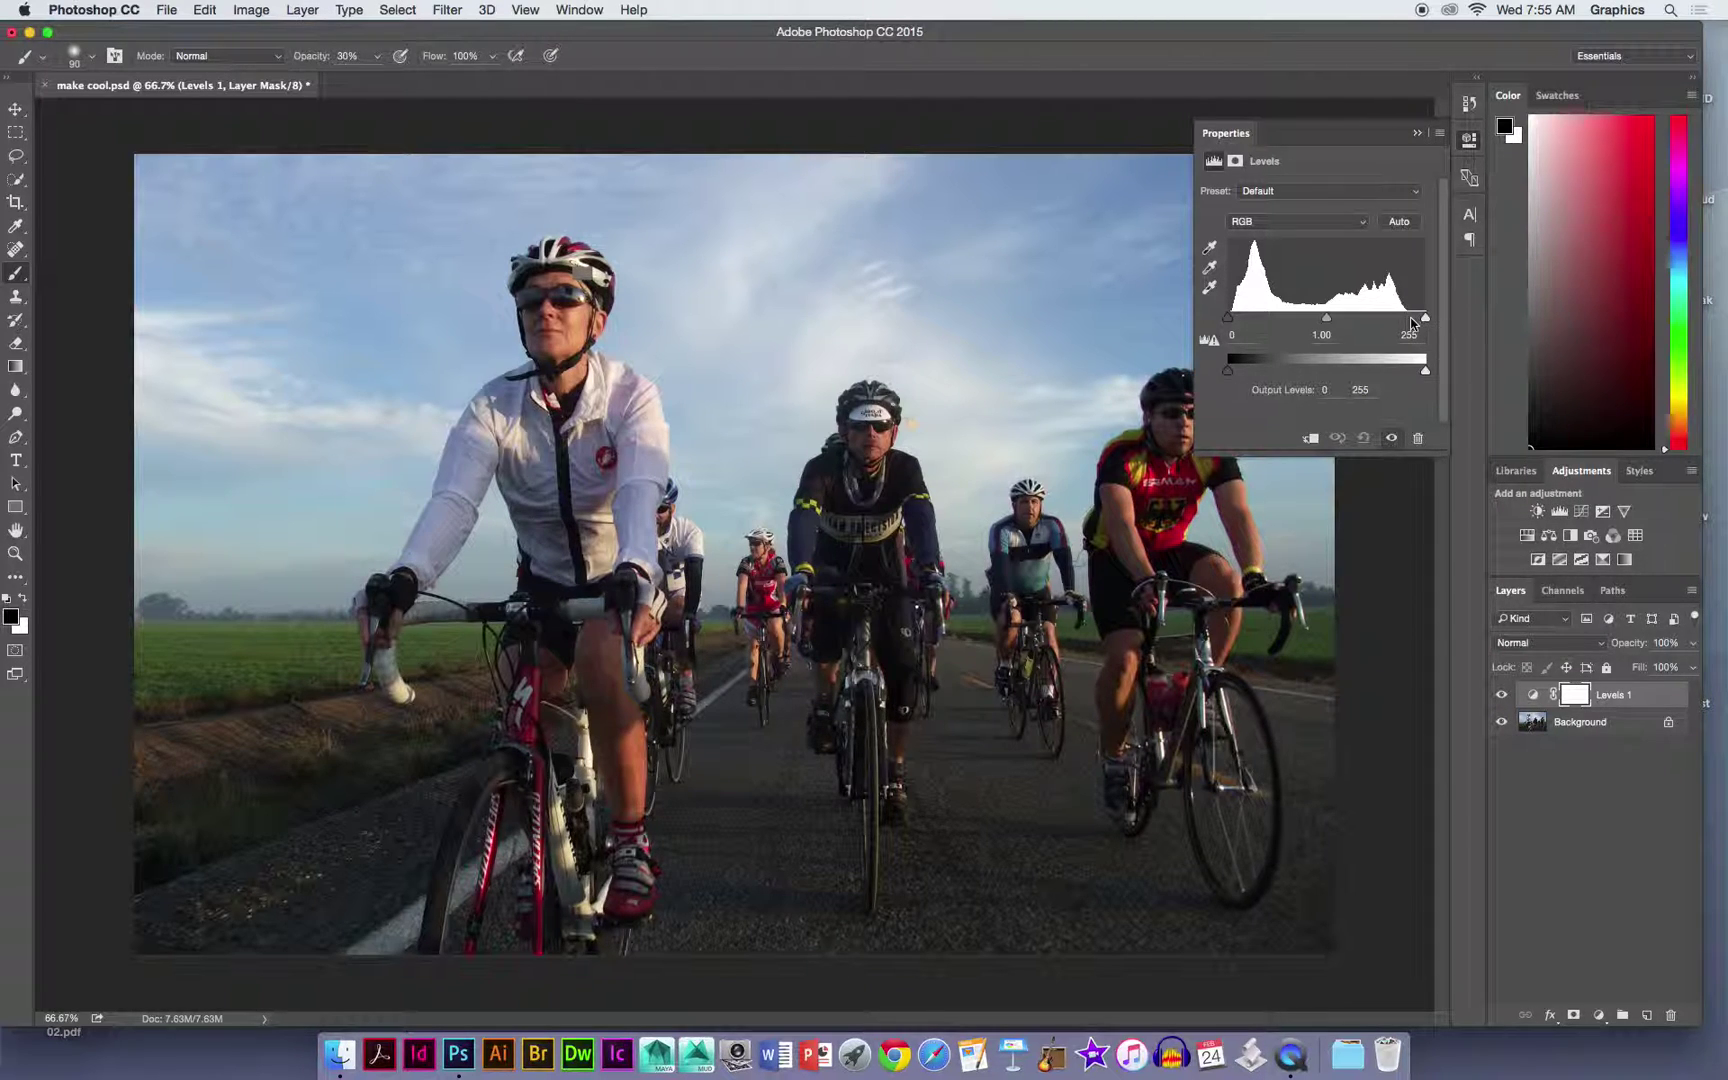
{"action": "left_click_drag", "start_coordinate": [1229, 318], "coordinate": [1311, 326]}
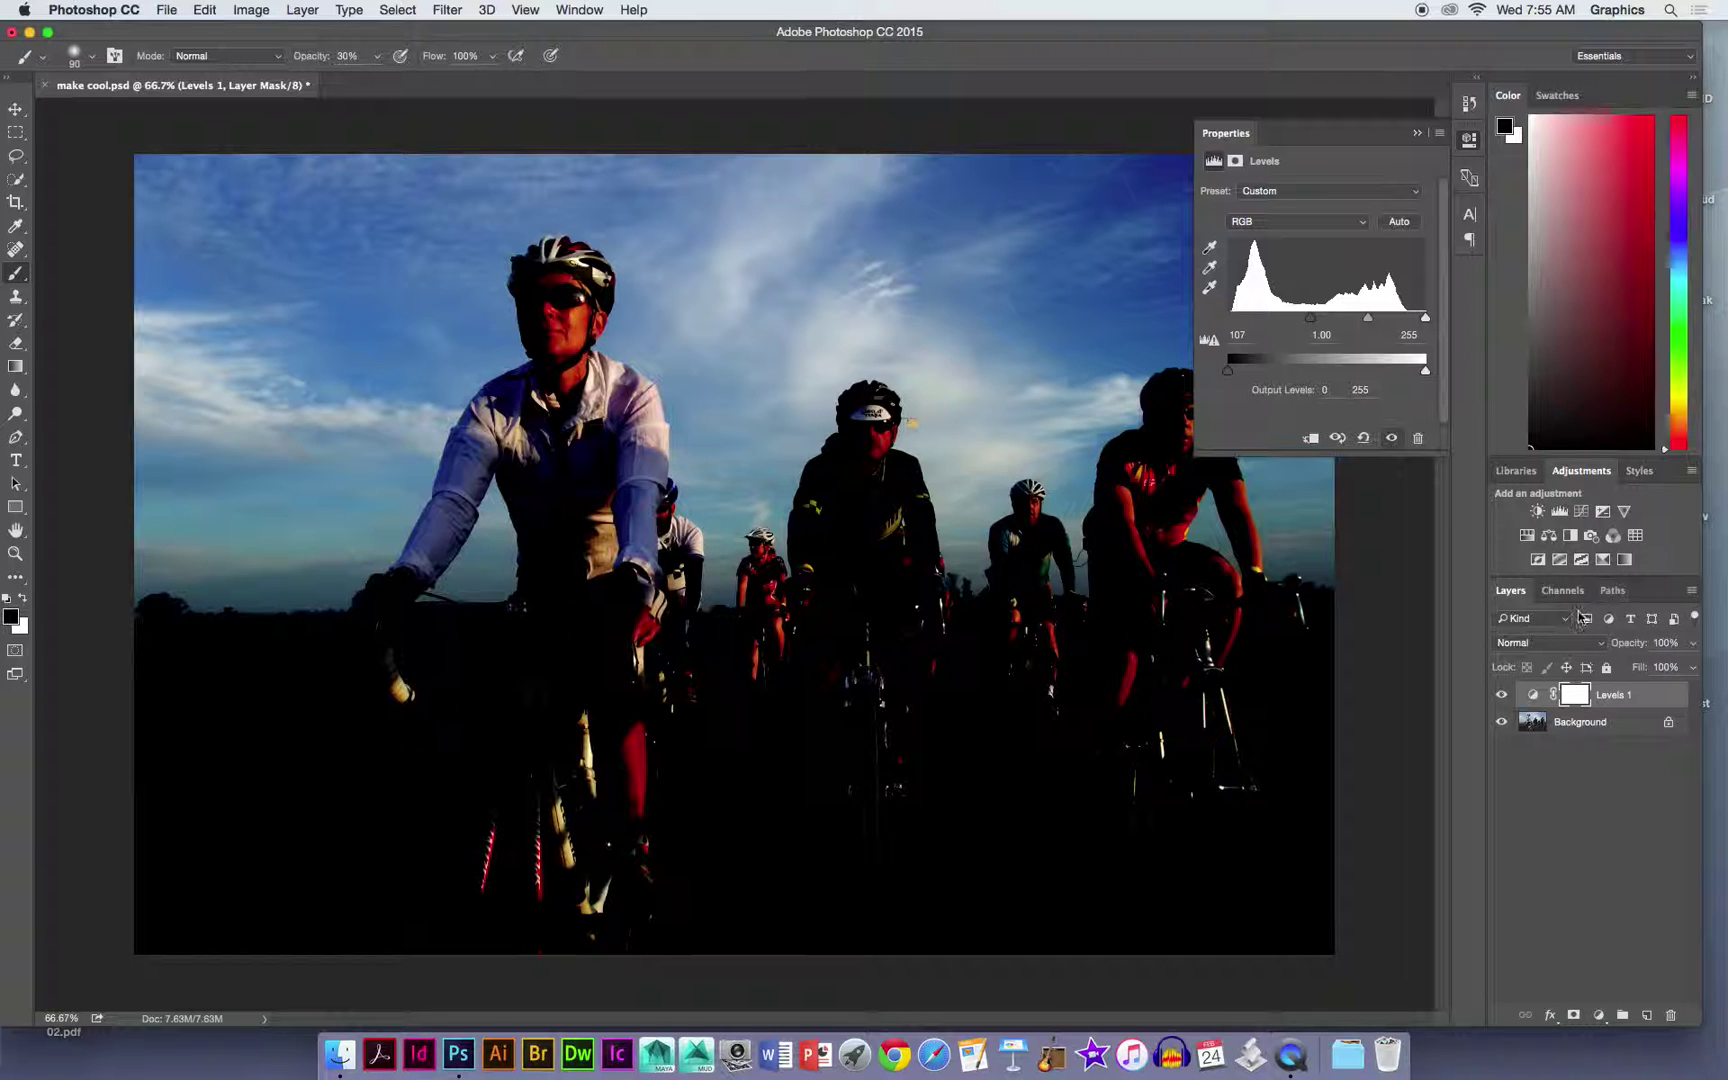
{"action": "left_click", "coordinate": [1598, 648]}
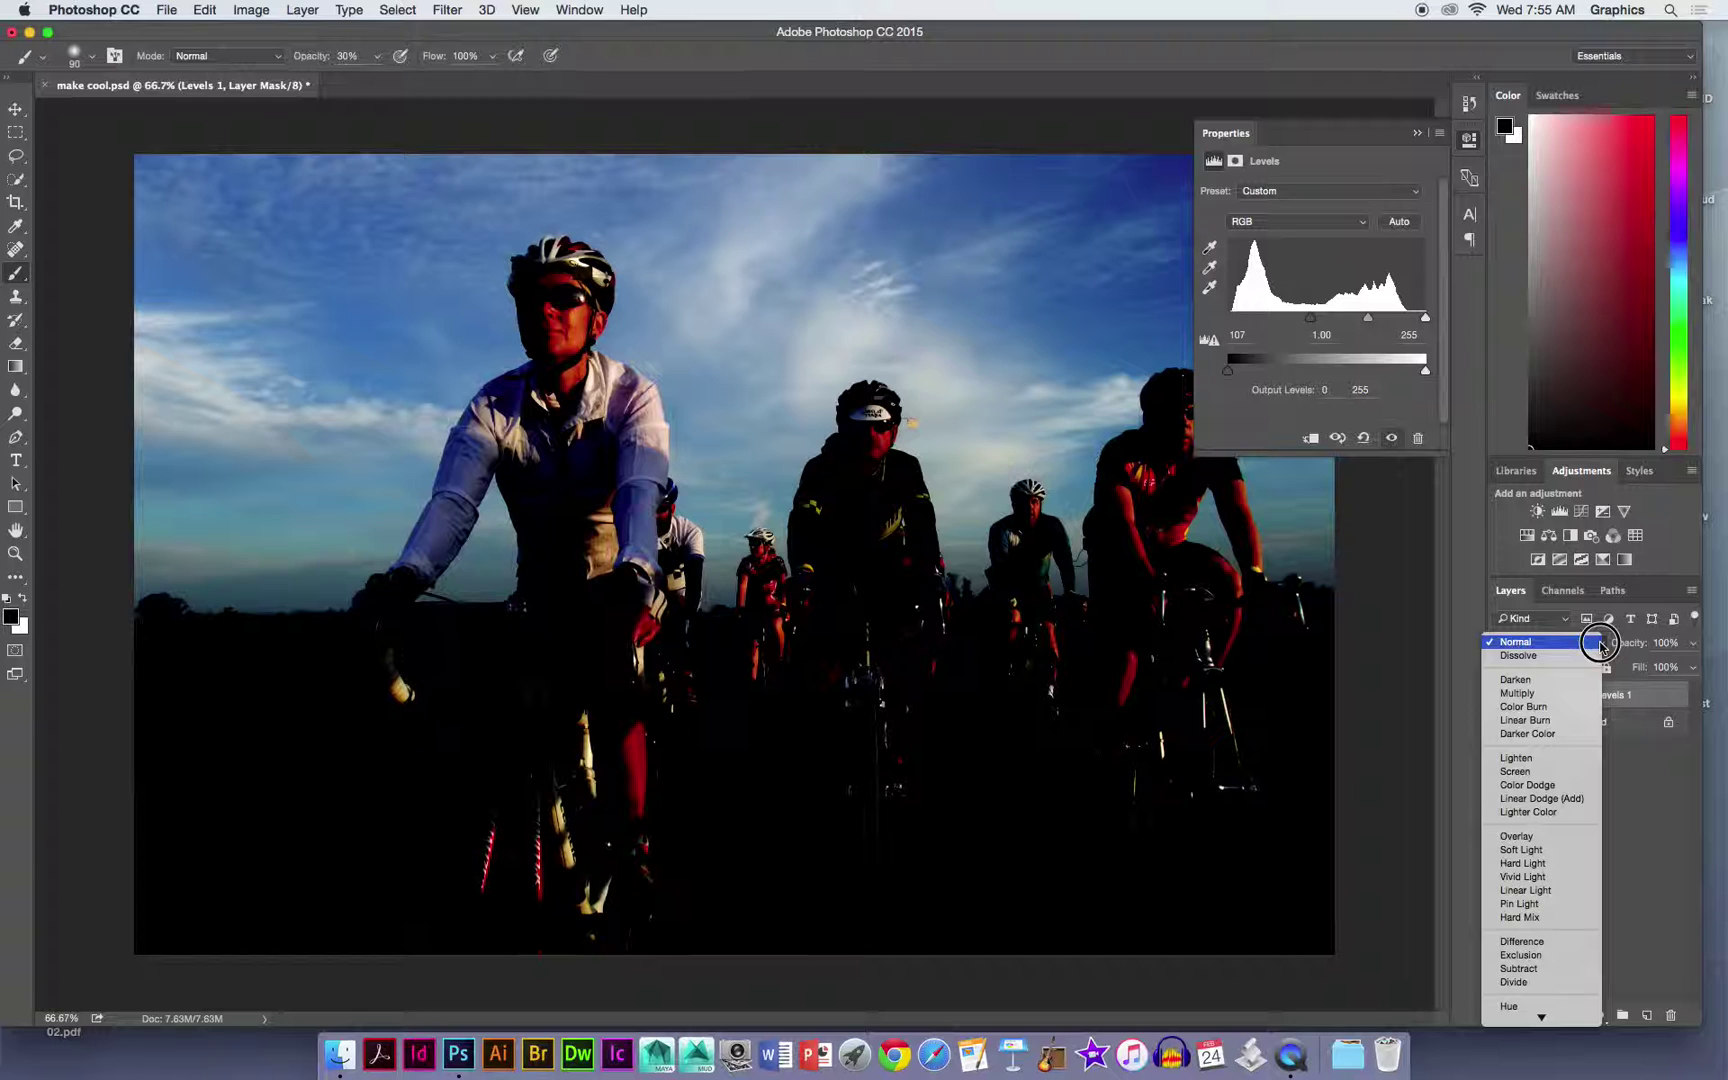
{"action": "mouse_move", "coordinate": [1541, 1016]}
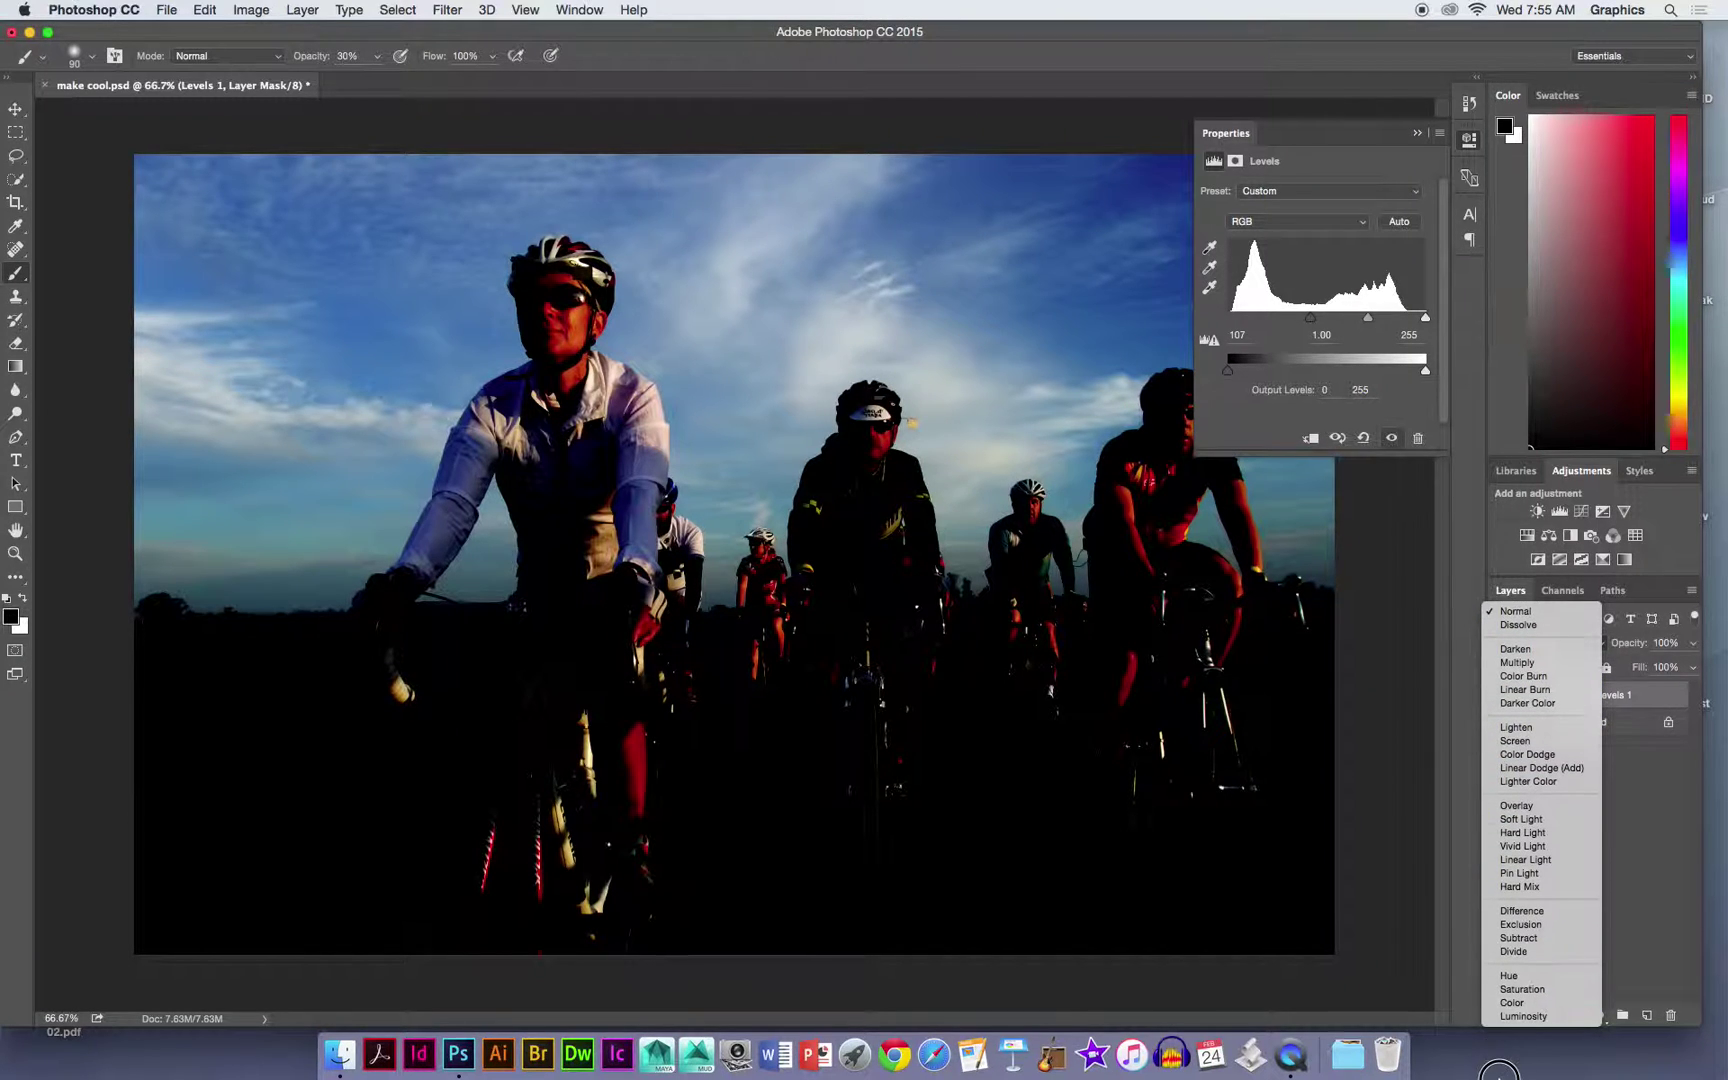
{"action": "left_click", "coordinate": [1538, 1016]}
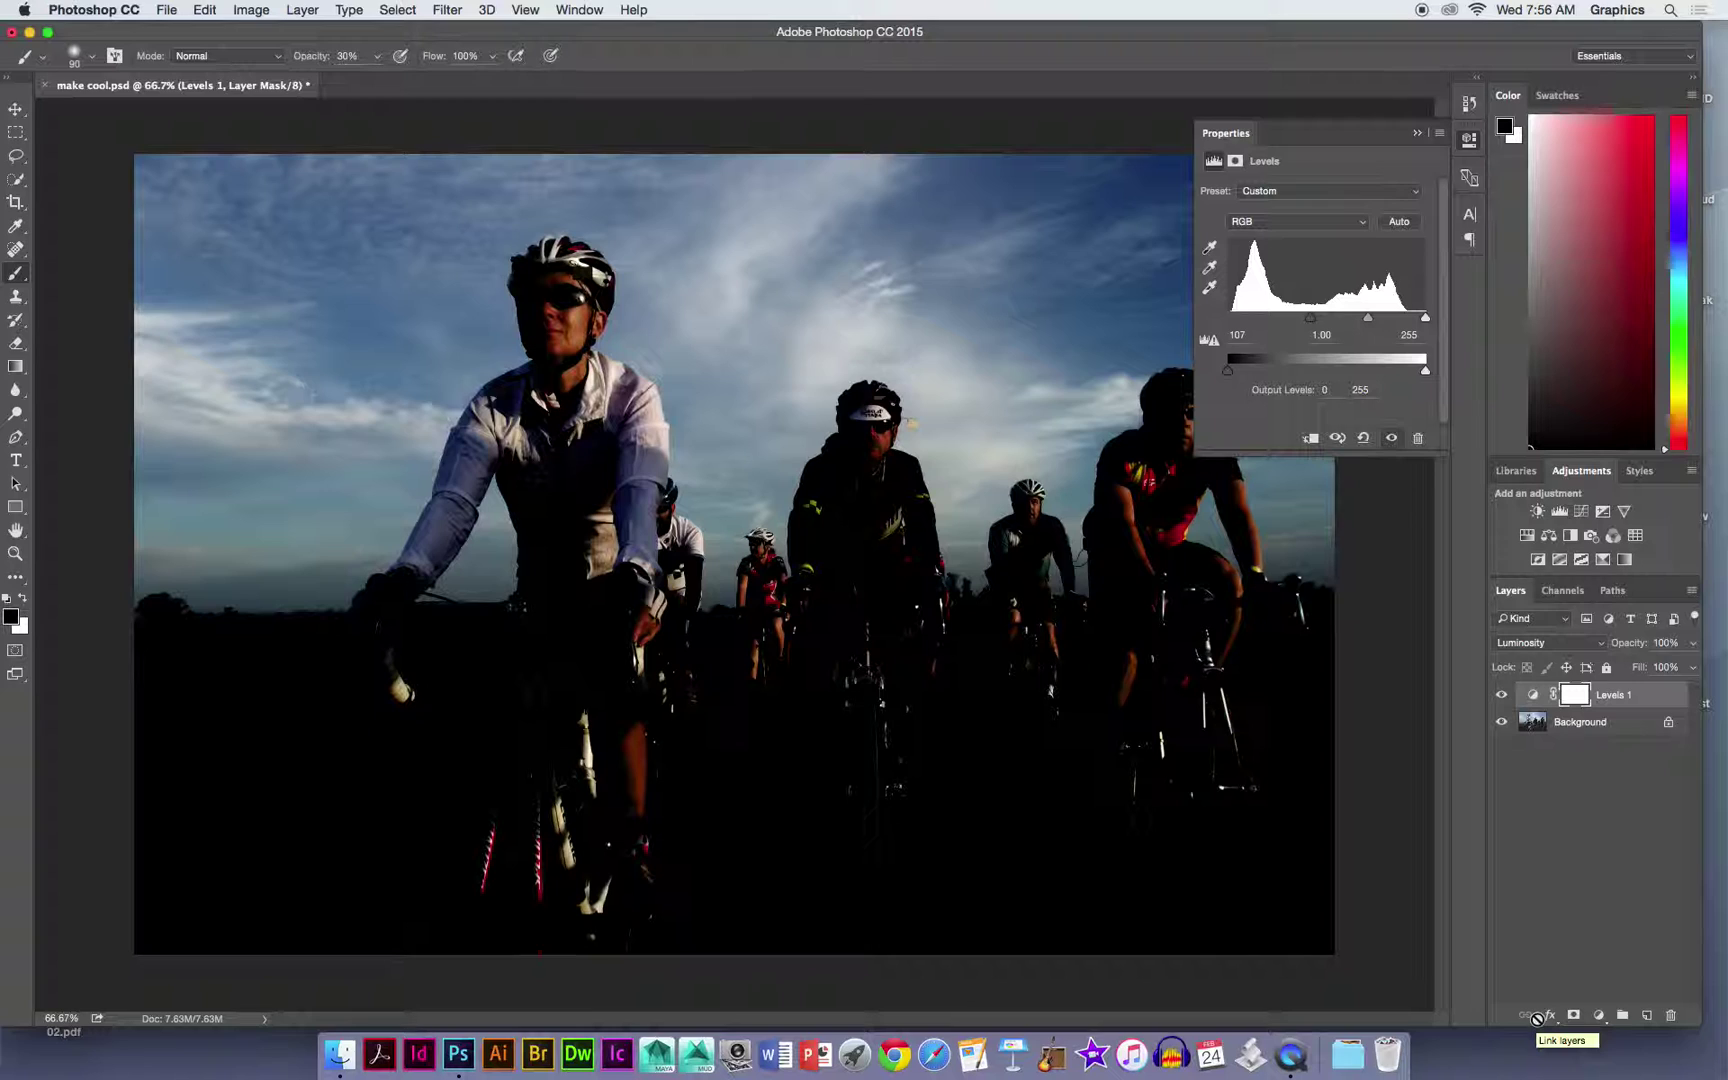
Fill the Levels layer's mask with black at 100% opacity to hide the darkening.
{"action": "left_click", "coordinate": [1579, 702]}
{"action": "left_click", "coordinate": [152, 9]}
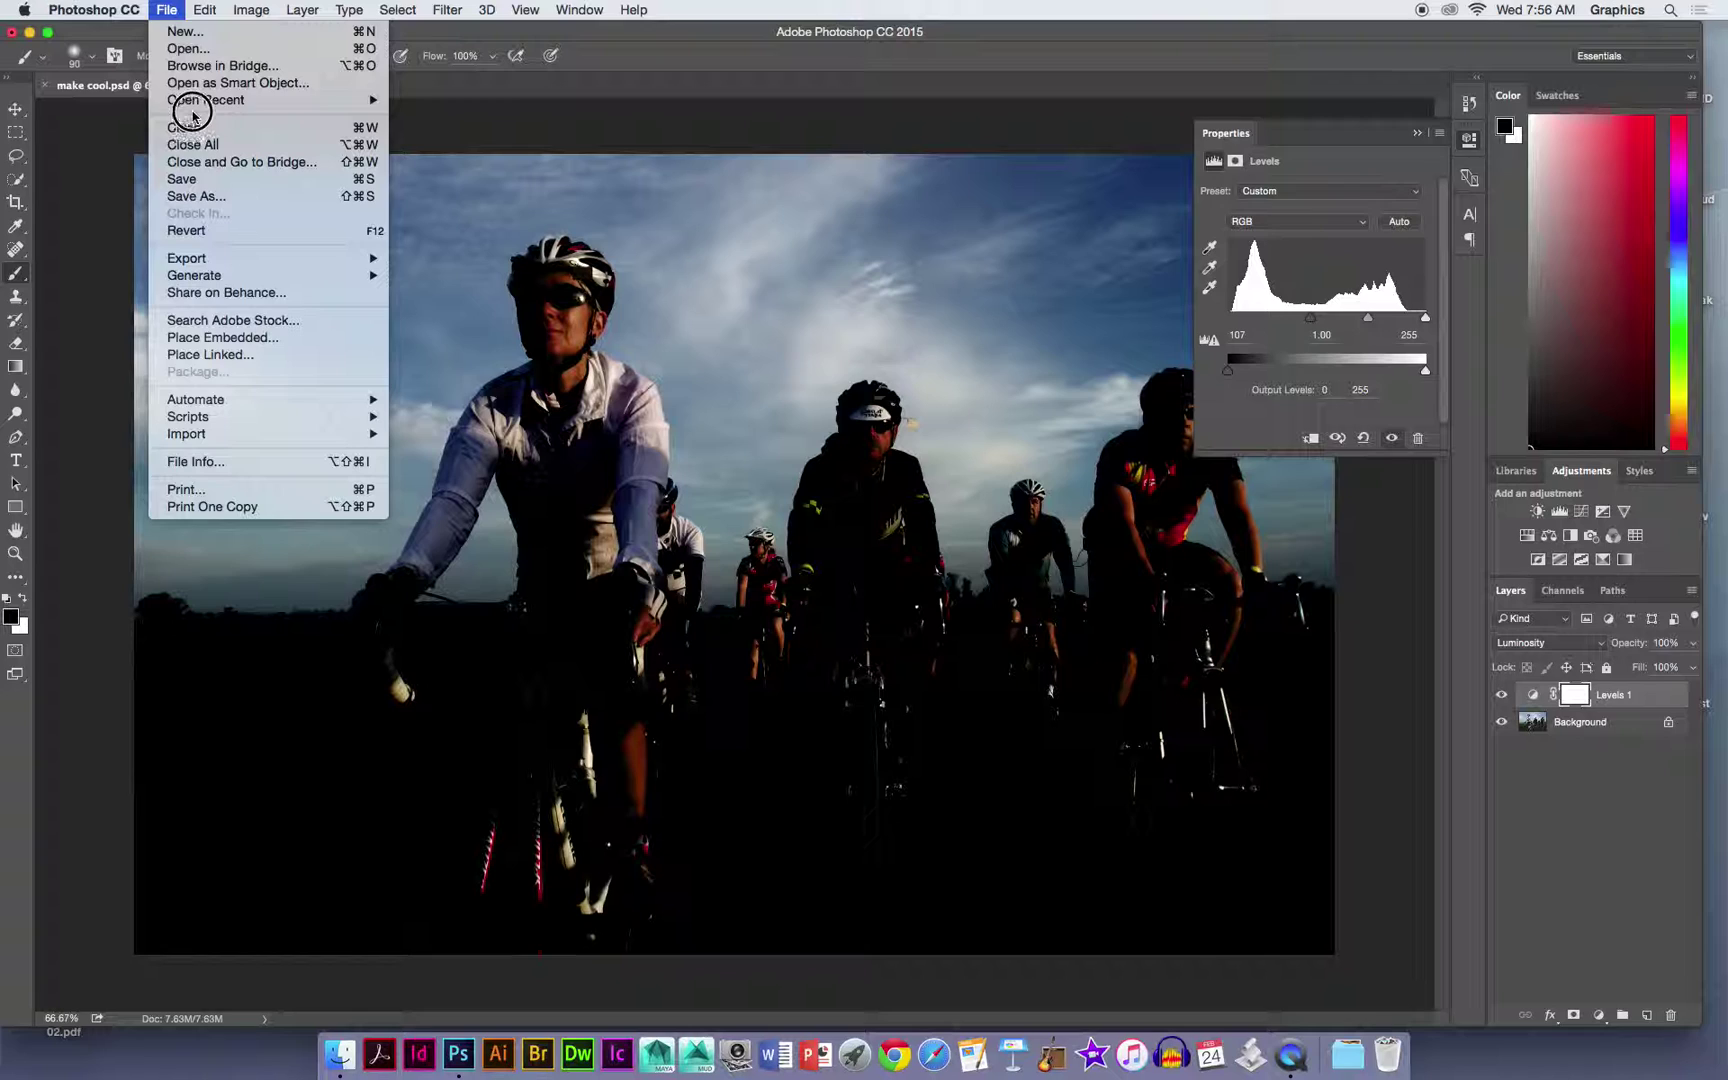
{"action": "mouse_move", "coordinate": [205, 10]}
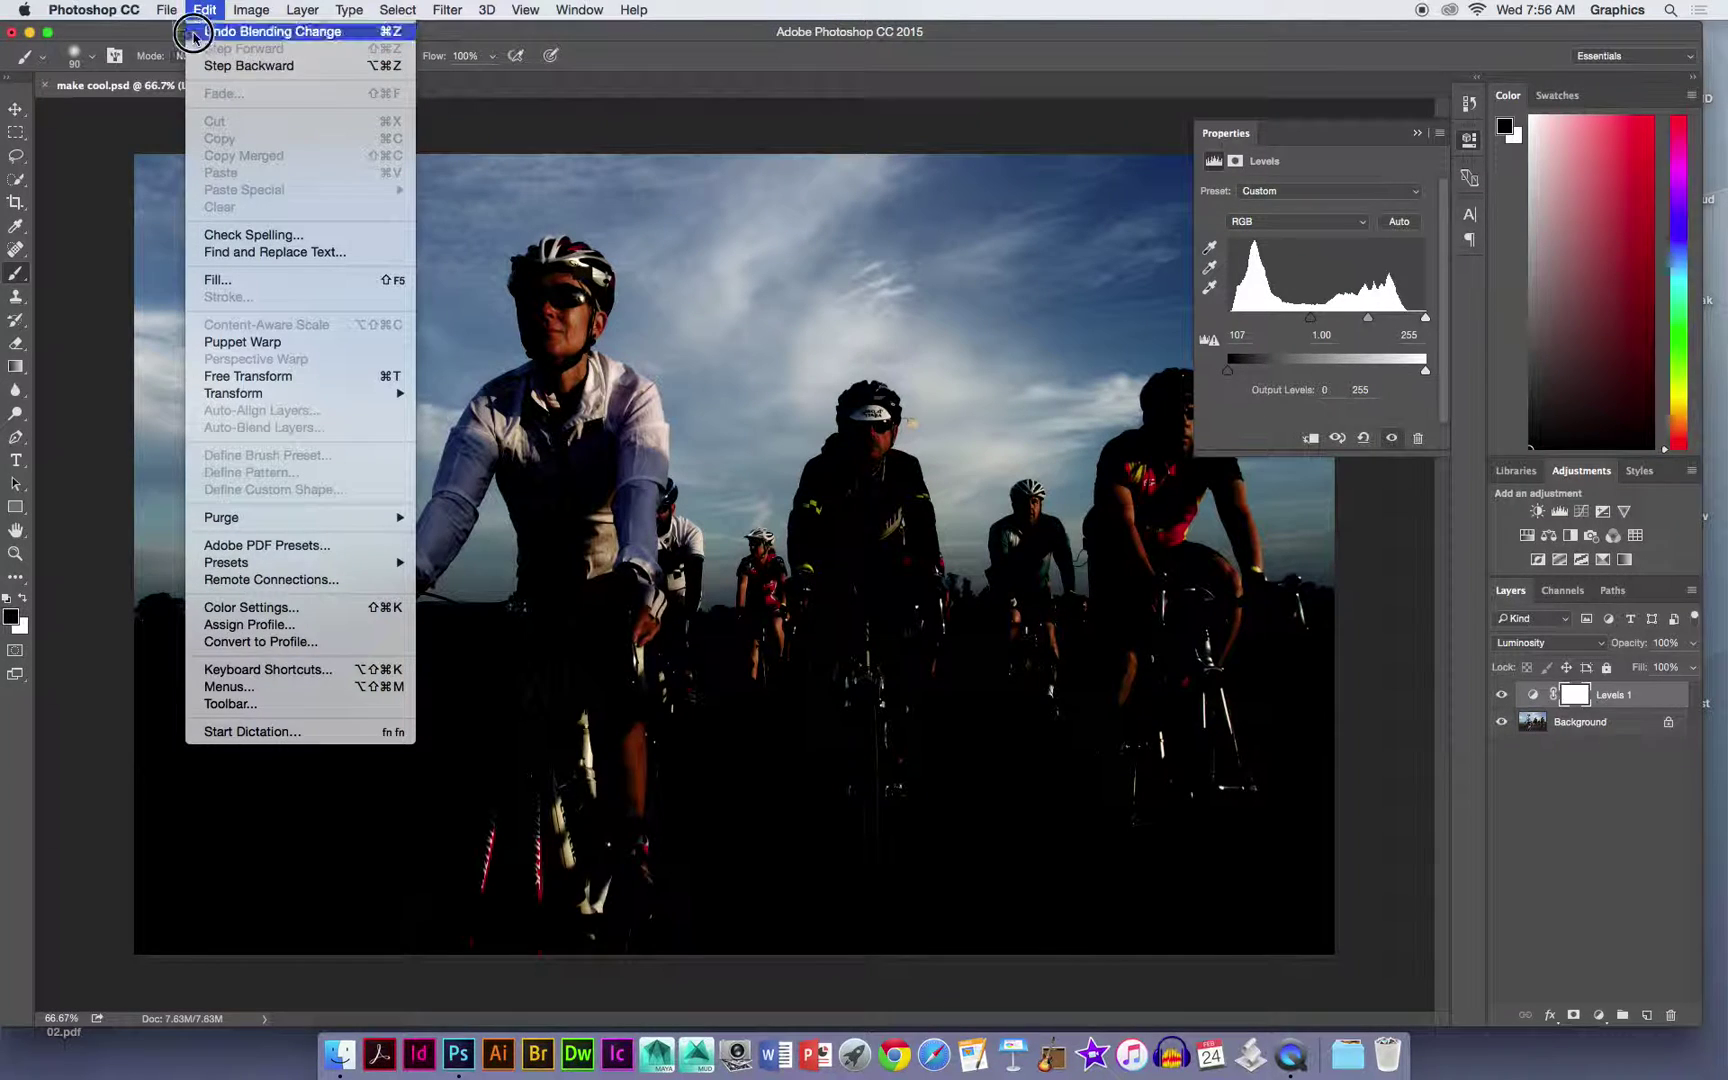
{"action": "left_click", "coordinate": [276, 279]}
{"action": "left_click", "coordinate": [857, 420]}
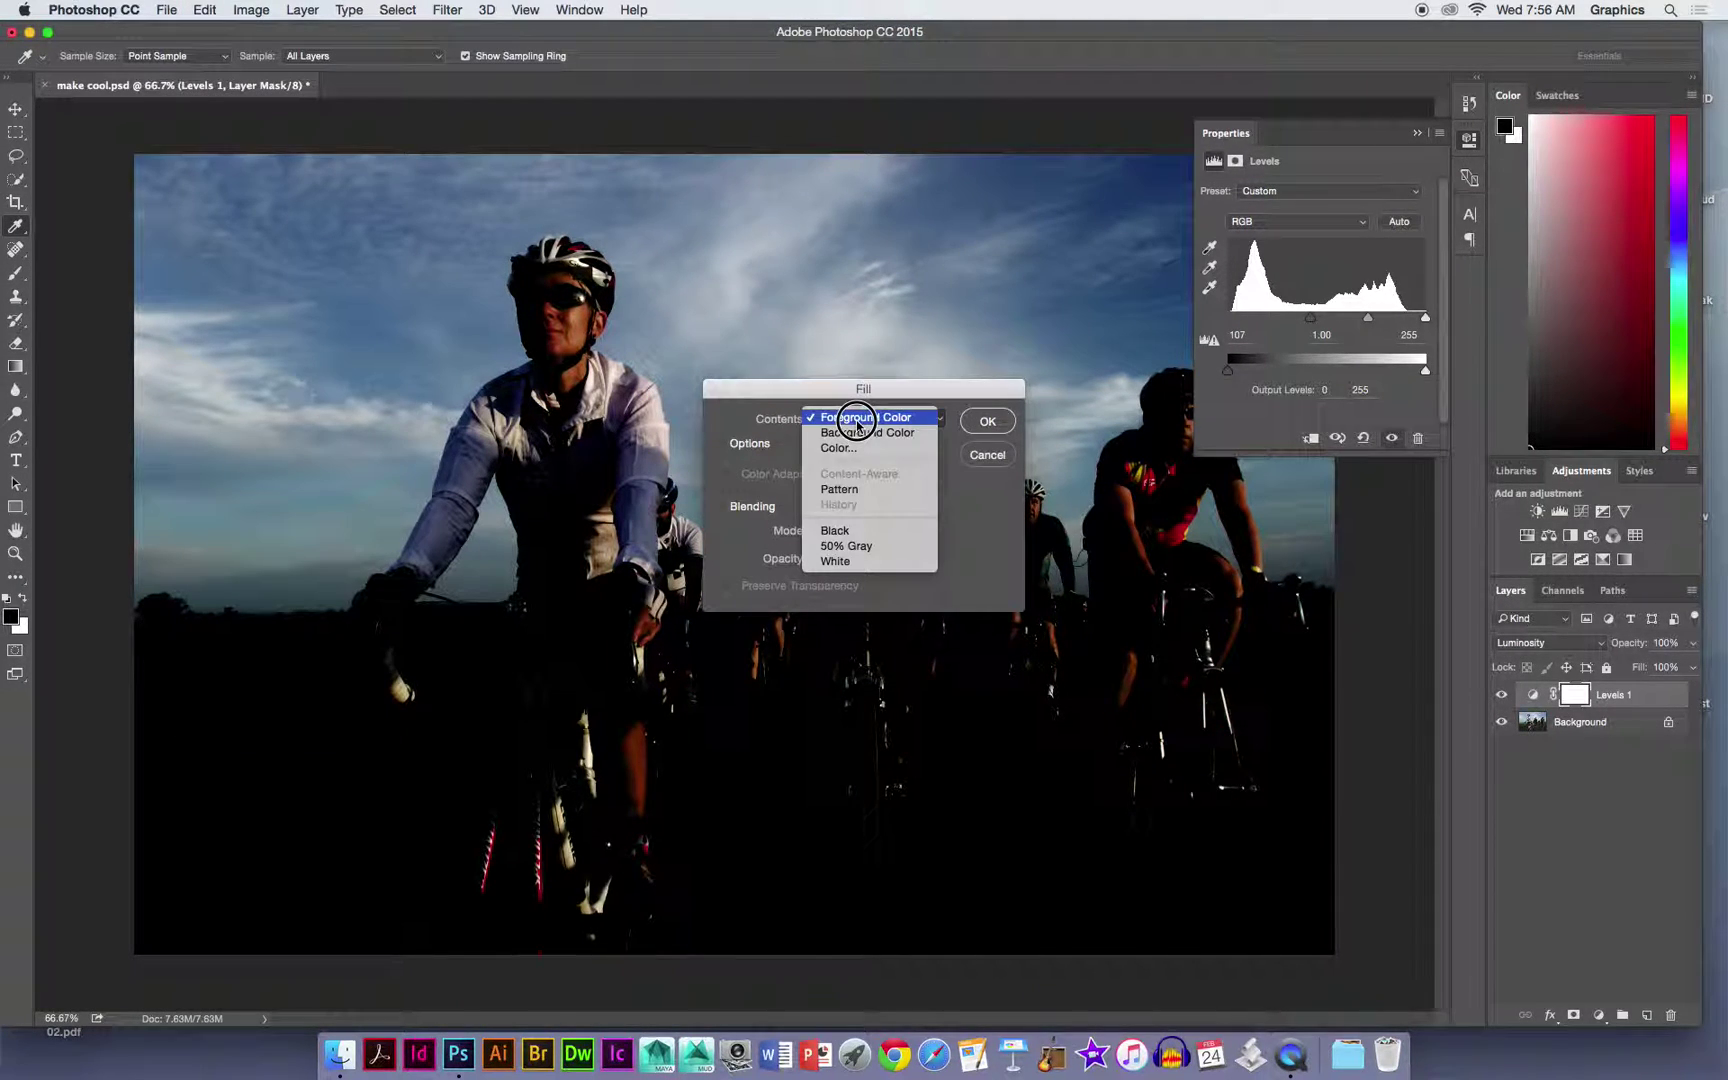
{"action": "left_click", "coordinate": [850, 531]}
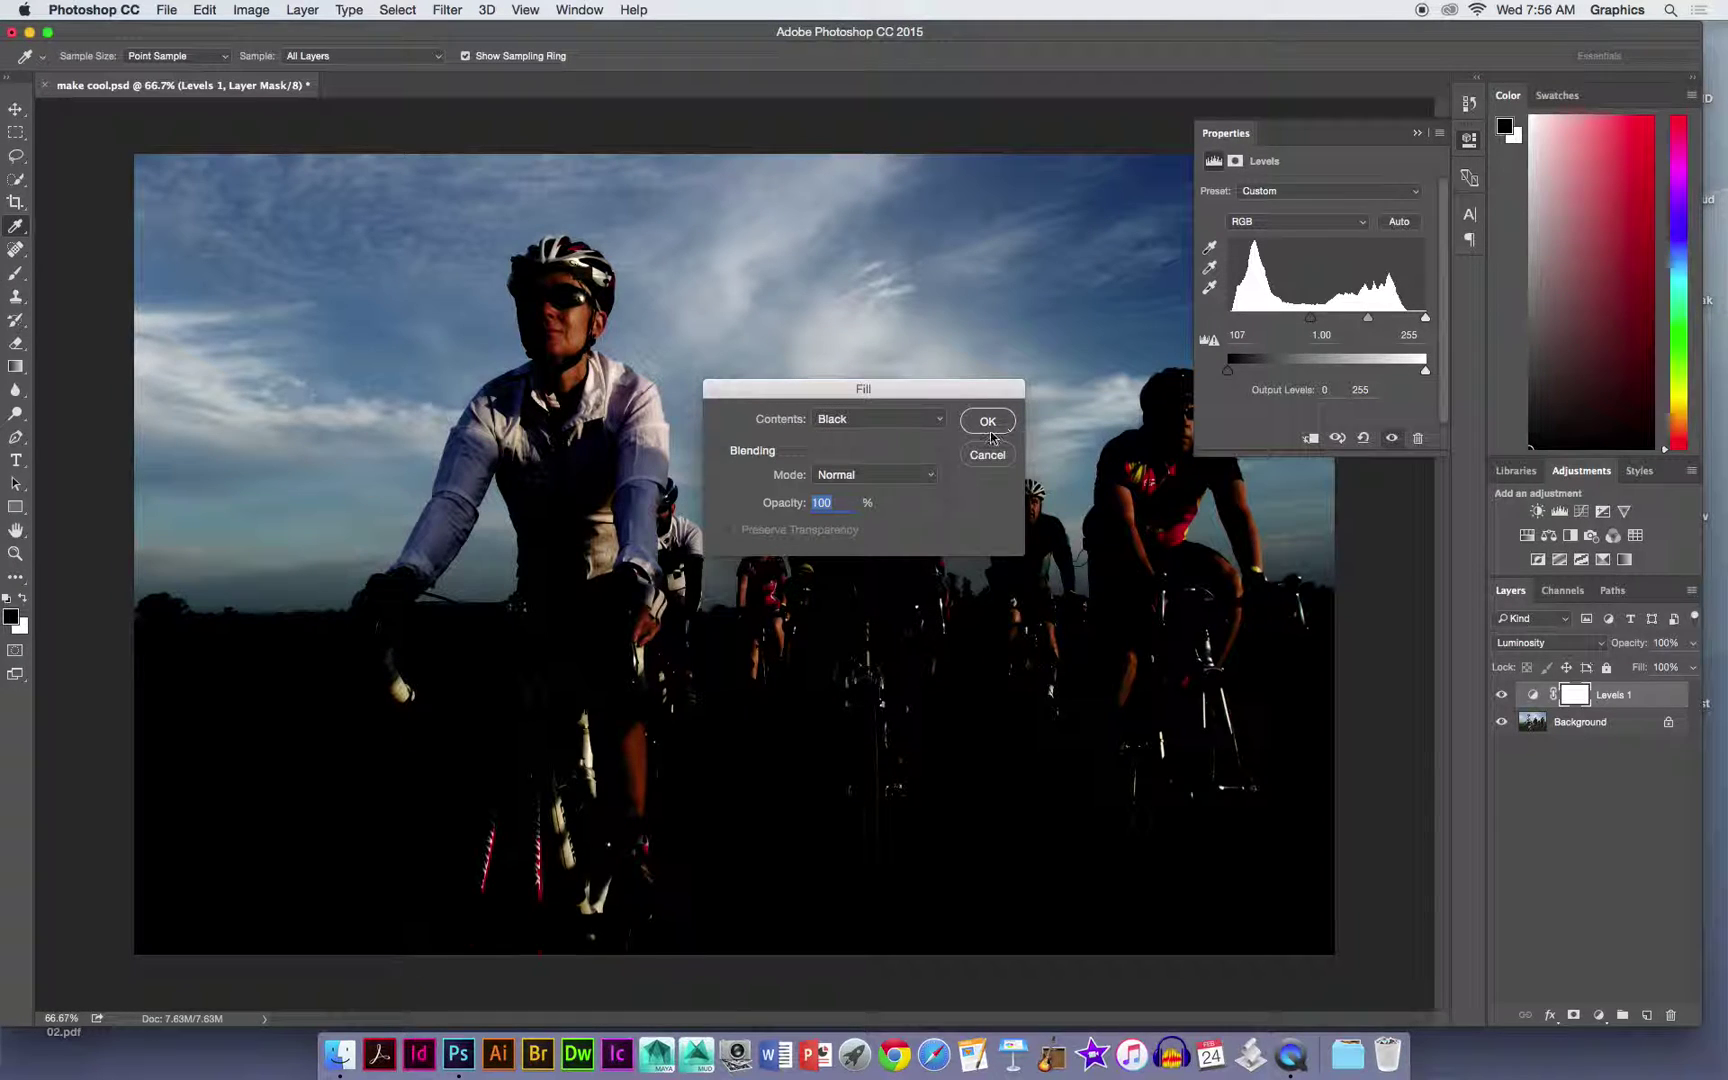
{"action": "left_click", "coordinate": [987, 421]}
Paint white on the mask over the left and upper sky with a 300 px brush at 30% opacity.
{"action": "key", "text": "b"}
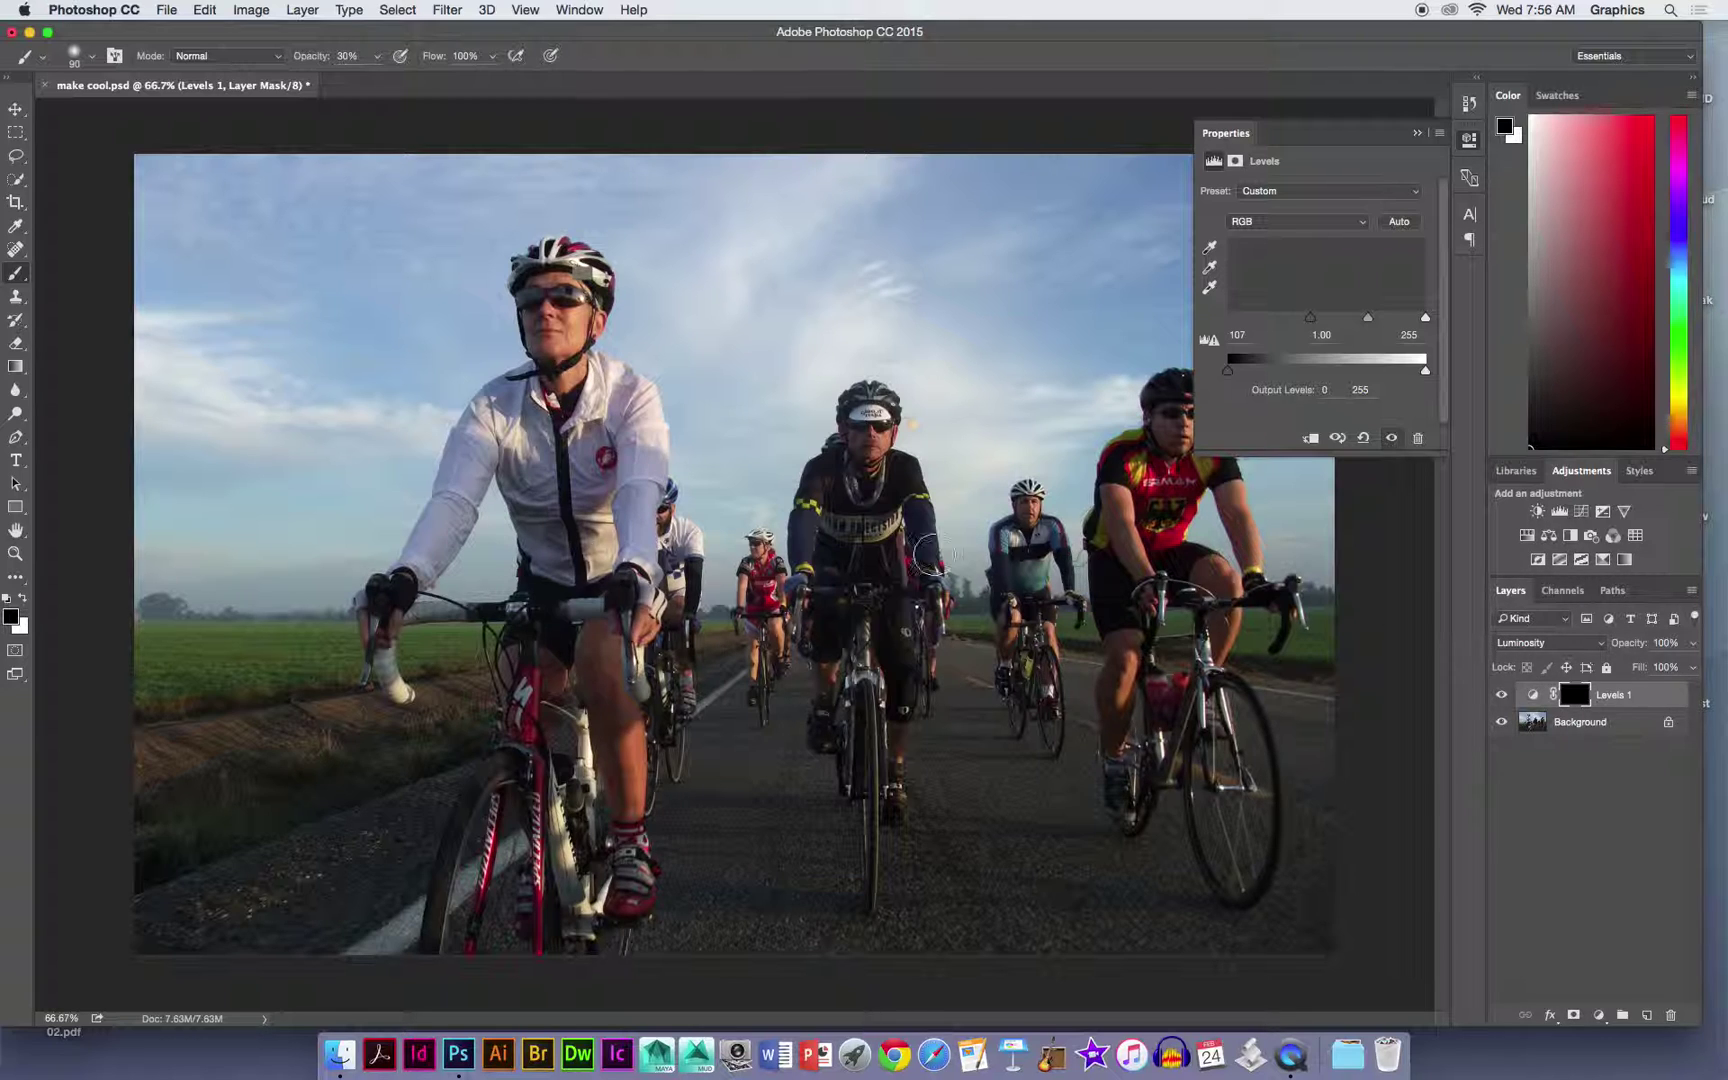
{"action": "left_click", "coordinate": [23, 598]}
{"action": "key", "text": "bracketright"}
{"action": "key", "text": "bracketright"}
{"action": "key", "text": "bracketright"}
{"action": "key", "text": "bracketright"}
{"action": "key", "text": "bracketright"}
{"action": "key", "text": "bracketright"}
{"action": "key", "text": "bracketright"}
{"action": "key", "text": "bracketright"}
{"action": "key", "text": "bracketright"}
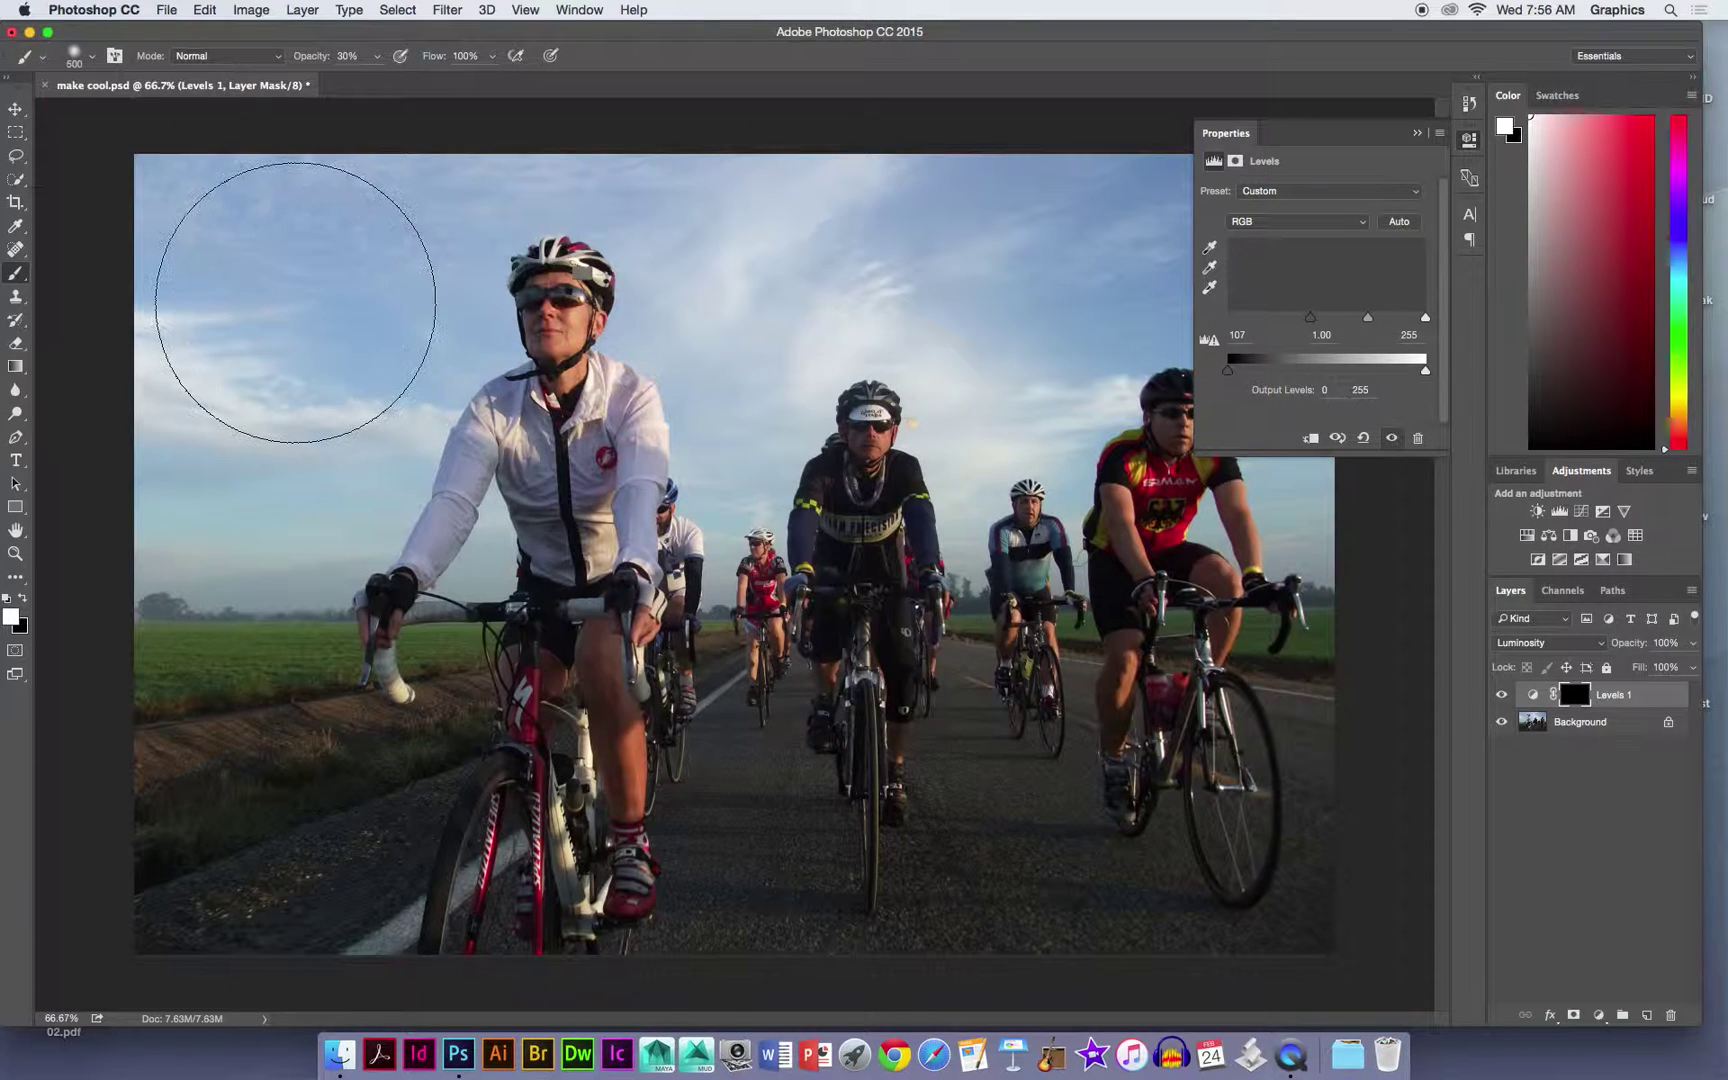
{"action": "key", "text": "bracketleft"}
{"action": "key", "text": "bracketleft"}
{"action": "key", "text": "bracketleft"}
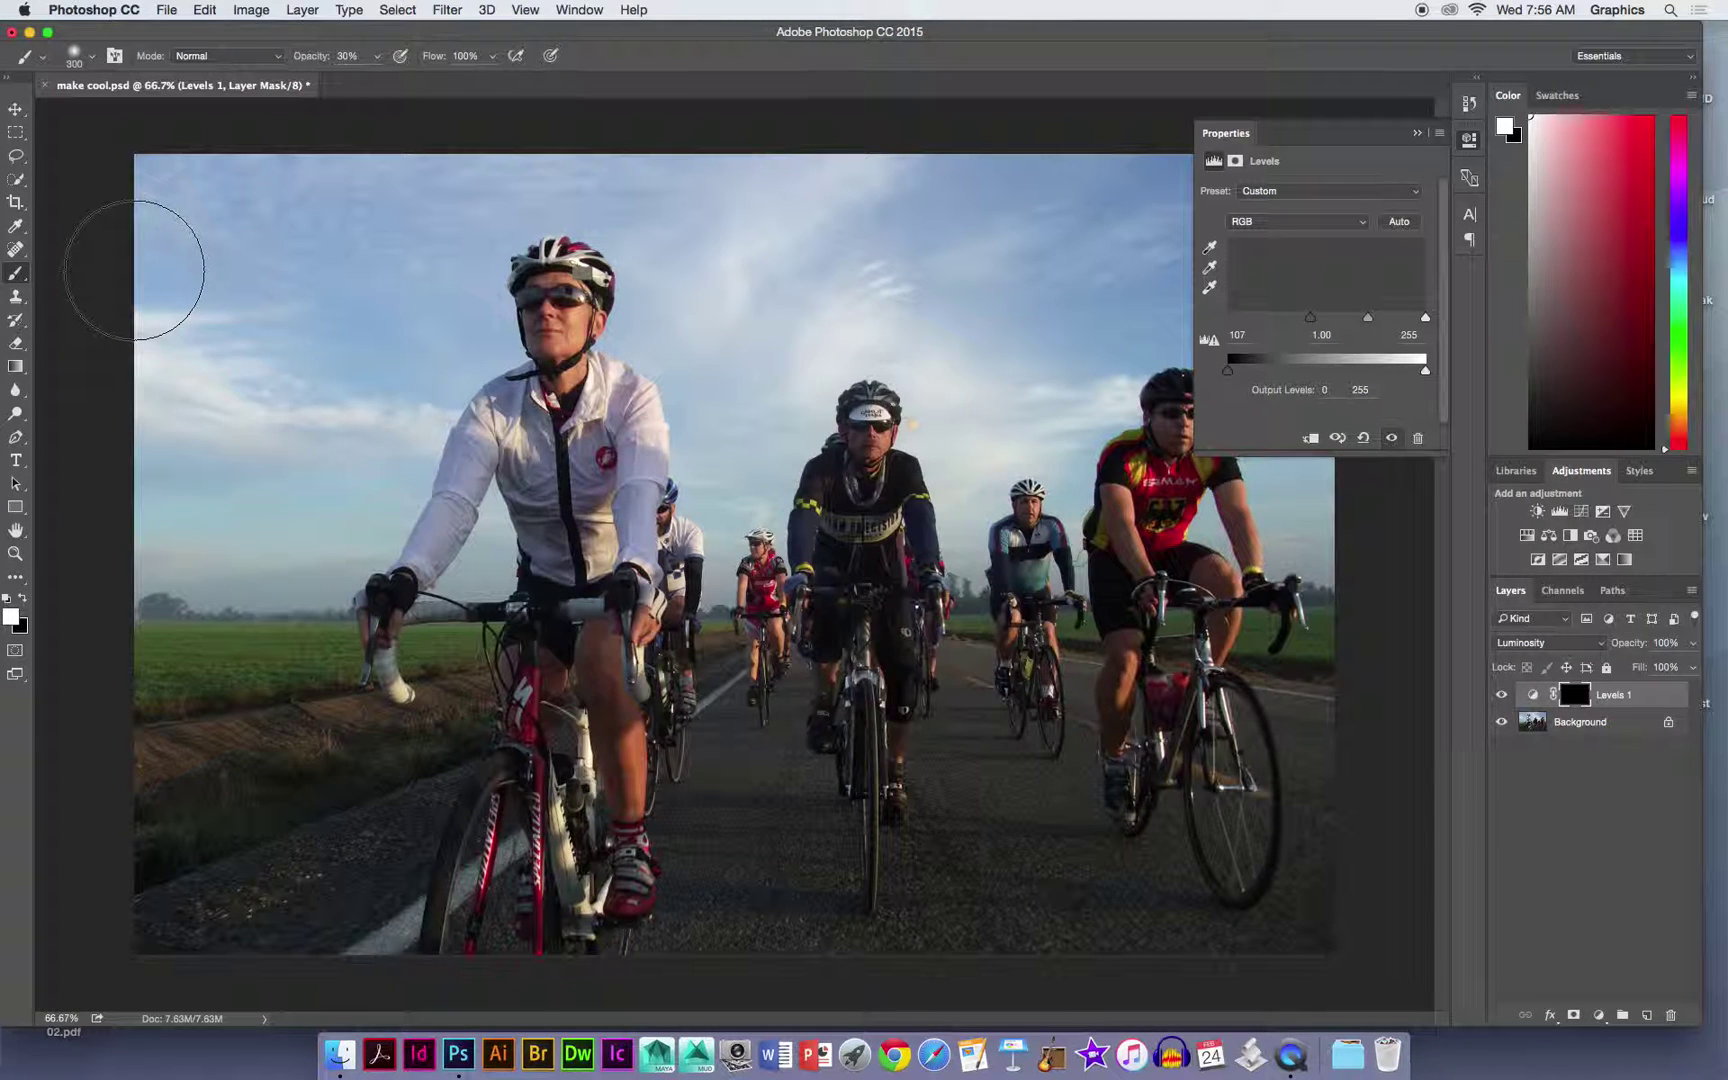
{"action": "mouse_move", "coordinate": [85, 262]}
{"action": "left_mouse_down"}
{"action": "mouse_move", "coordinate": [301, 220]}
{"action": "mouse_move", "coordinate": [108, 448]}
{"action": "mouse_move", "coordinate": [370, 224]}
{"action": "mouse_move", "coordinate": [436, 239]}
{"action": "mouse_move", "coordinate": [289, 386]}
{"action": "mouse_move", "coordinate": [433, 352]}
{"action": "mouse_move", "coordinate": [266, 548]}
{"action": "mouse_move", "coordinate": [212, 501]}
{"action": "left_mouse_up"}
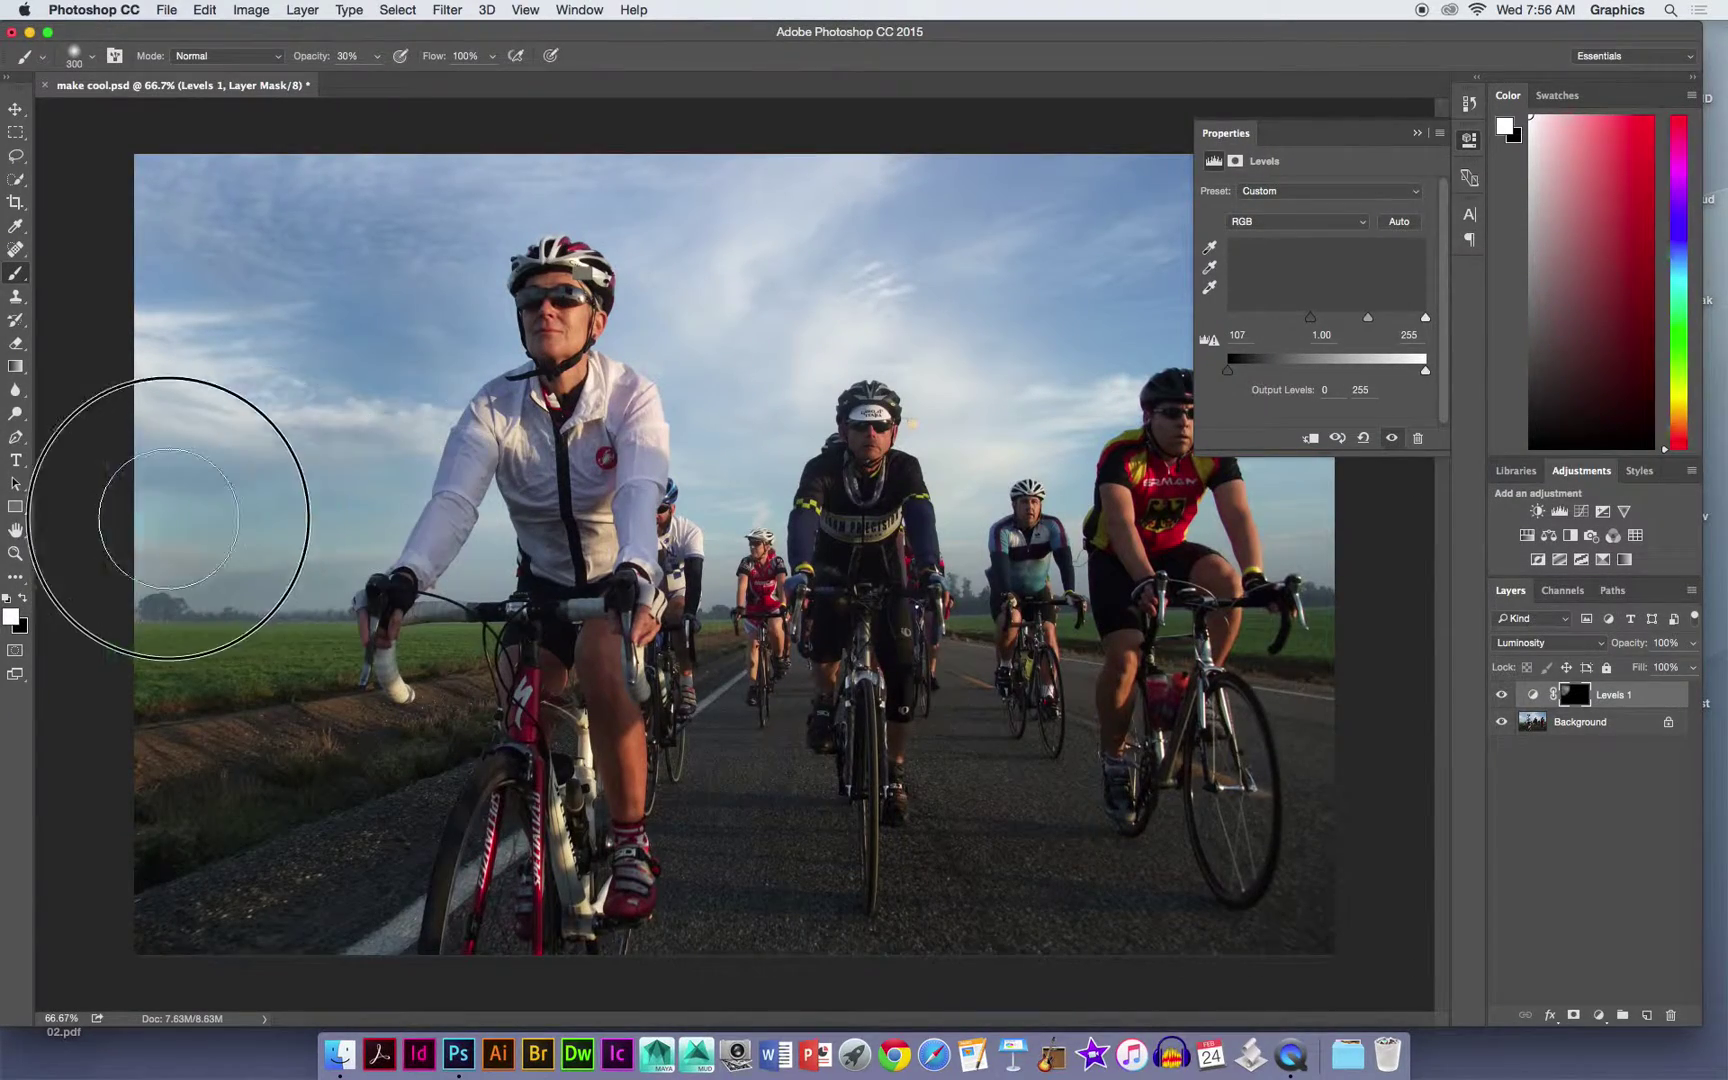
{"action": "mouse_move", "coordinate": [576, 154]}
{"action": "left_mouse_down"}
{"action": "mouse_move", "coordinate": [743, 206]}
{"action": "mouse_move", "coordinate": [584, 195]}
{"action": "mouse_move", "coordinate": [716, 207]}
{"action": "mouse_move", "coordinate": [900, 210]}
{"action": "left_mouse_up"}
{"action": "left_click", "coordinate": [1417, 133]}
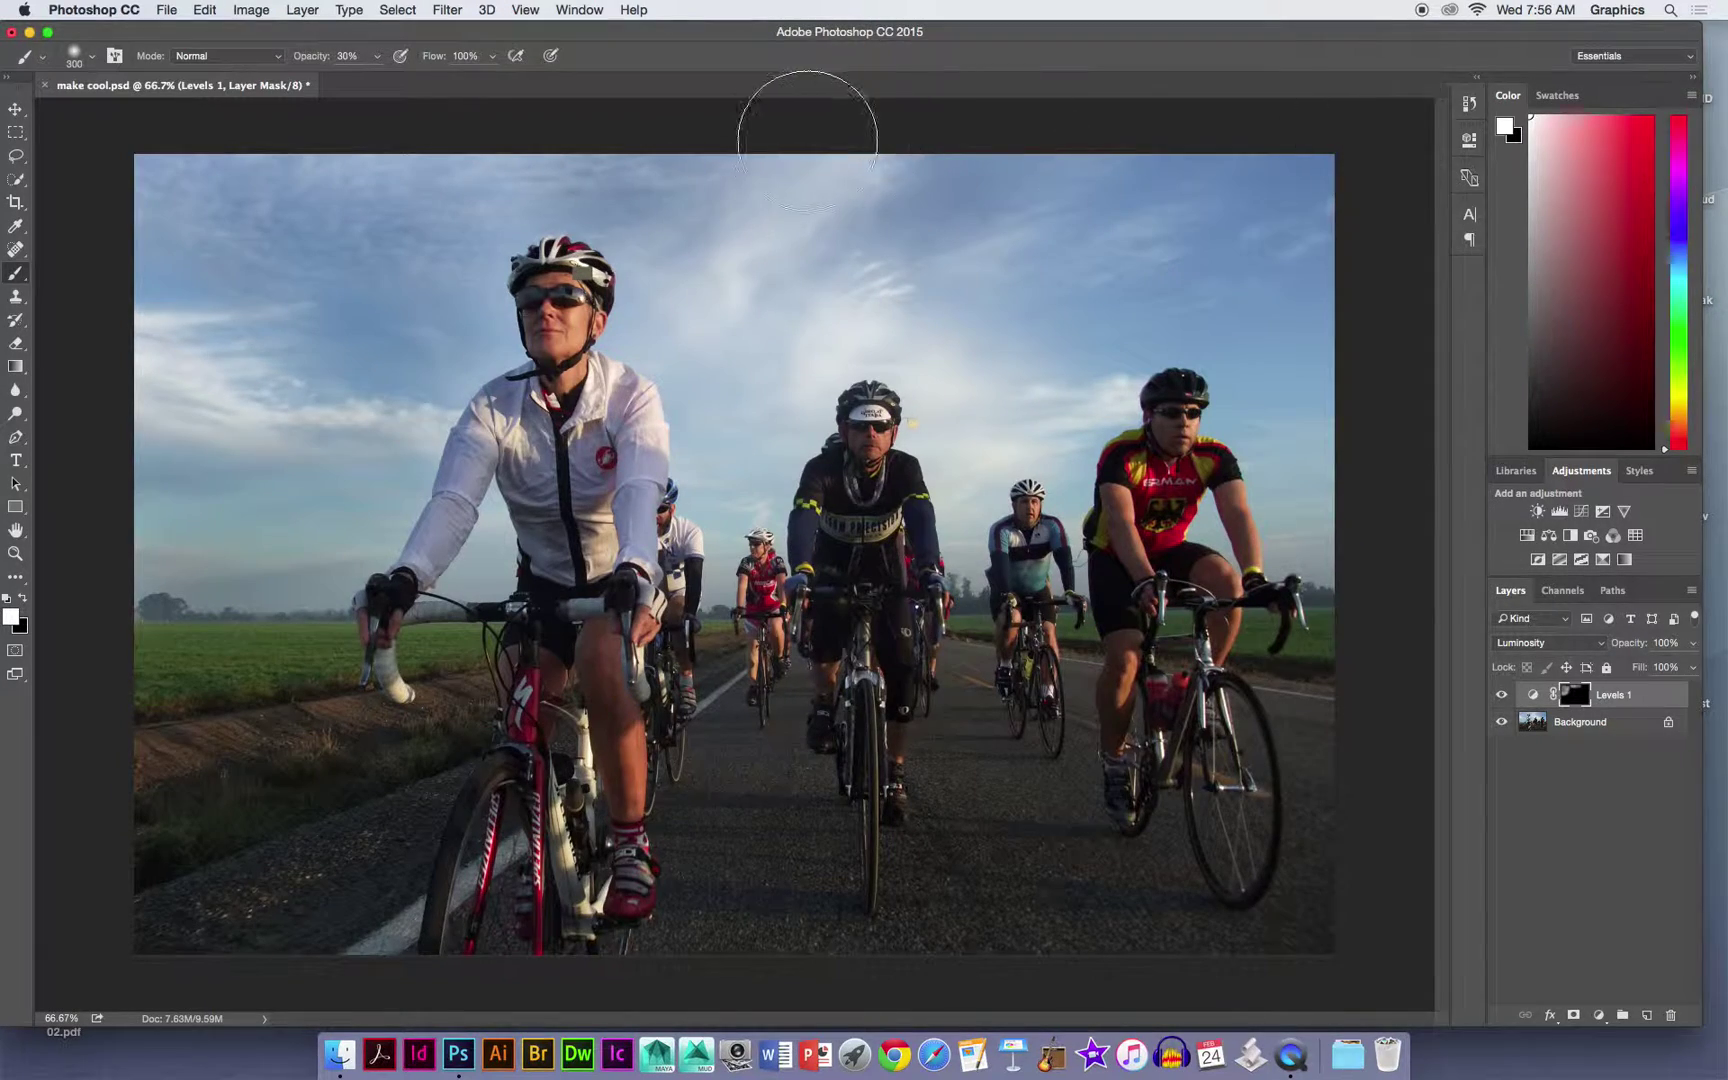
{"action": "mouse_move", "coordinate": [1040, 205]}
{"action": "left_mouse_down"}
{"action": "mouse_move", "coordinate": [1345, 459]}
{"action": "mouse_move", "coordinate": [1314, 452]}
{"action": "mouse_move", "coordinate": [1333, 453]}
{"action": "mouse_move", "coordinate": [1280, 189]}
{"action": "mouse_move", "coordinate": [772, 261]}
{"action": "mouse_move", "coordinate": [785, 228]}
{"action": "left_mouse_up"}
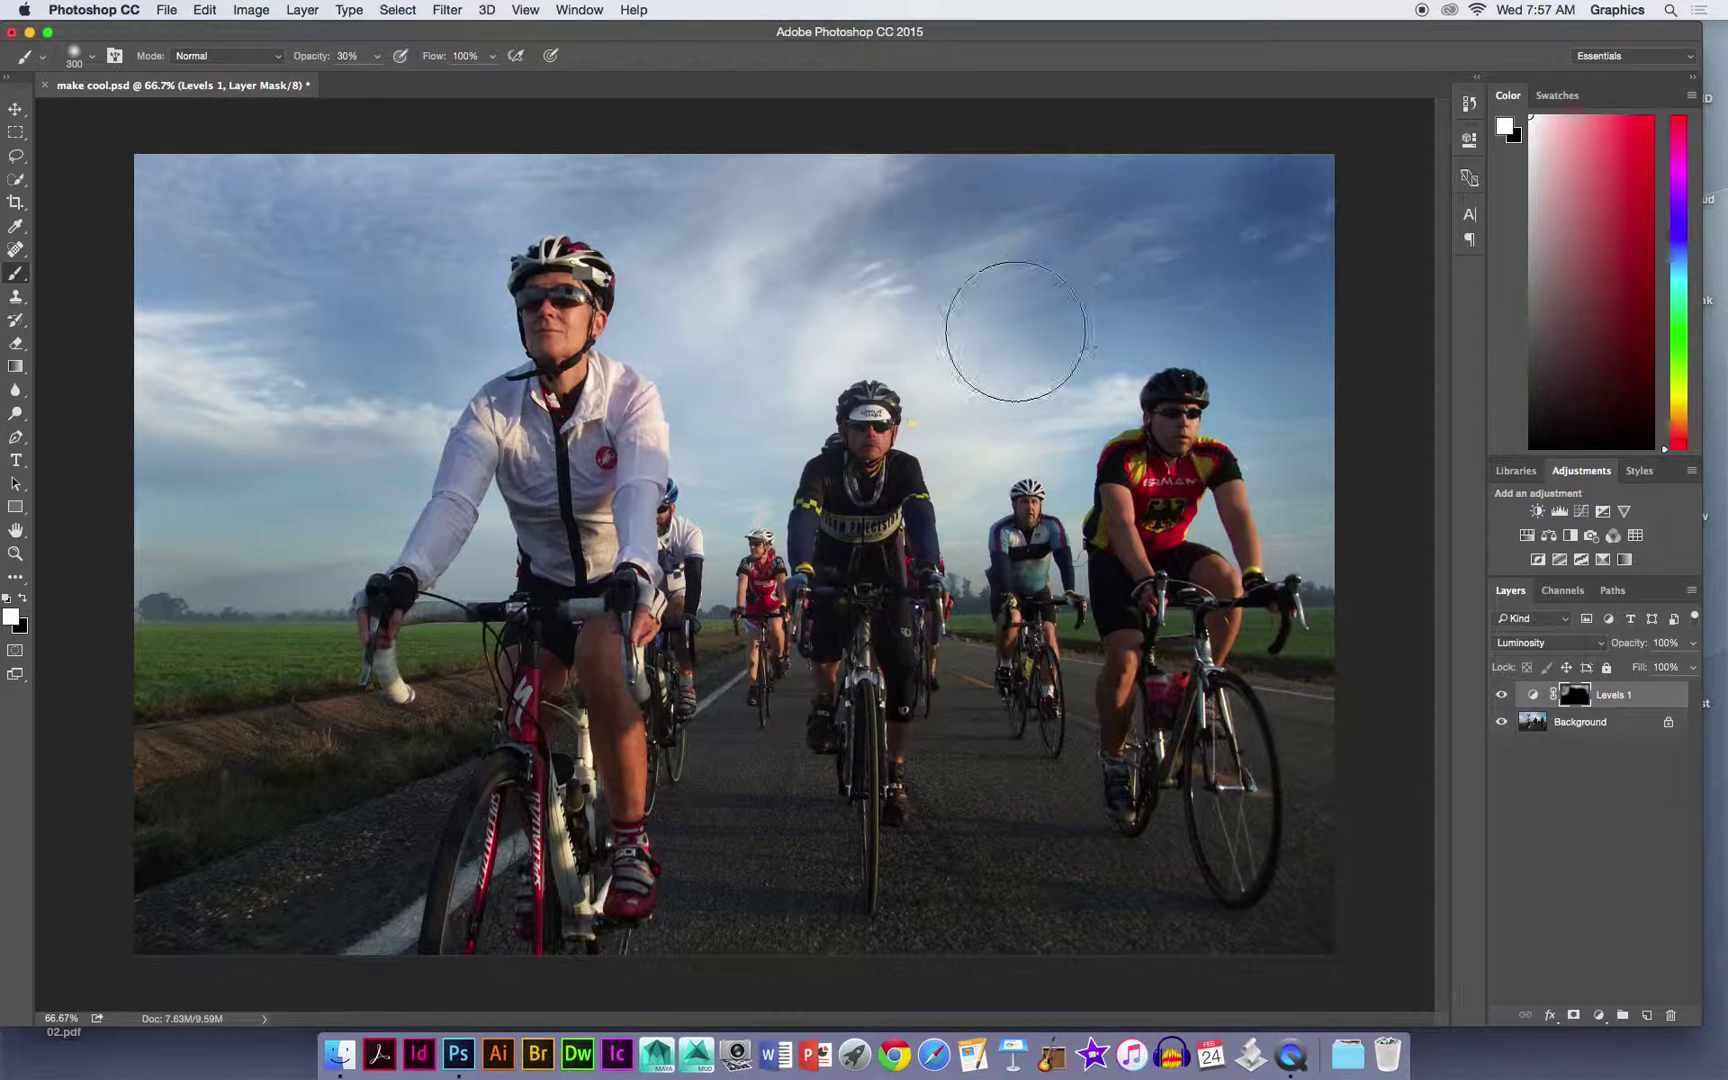
Paint the sky between the centre and right-hand riders down to the horizon with a smaller brush of about 150 px.
{"action": "key", "text": "bracketleft"}
{"action": "key", "text": "bracketleft"}
{"action": "key", "text": "bracketleft"}
{"action": "key", "text": "bracketleft"}
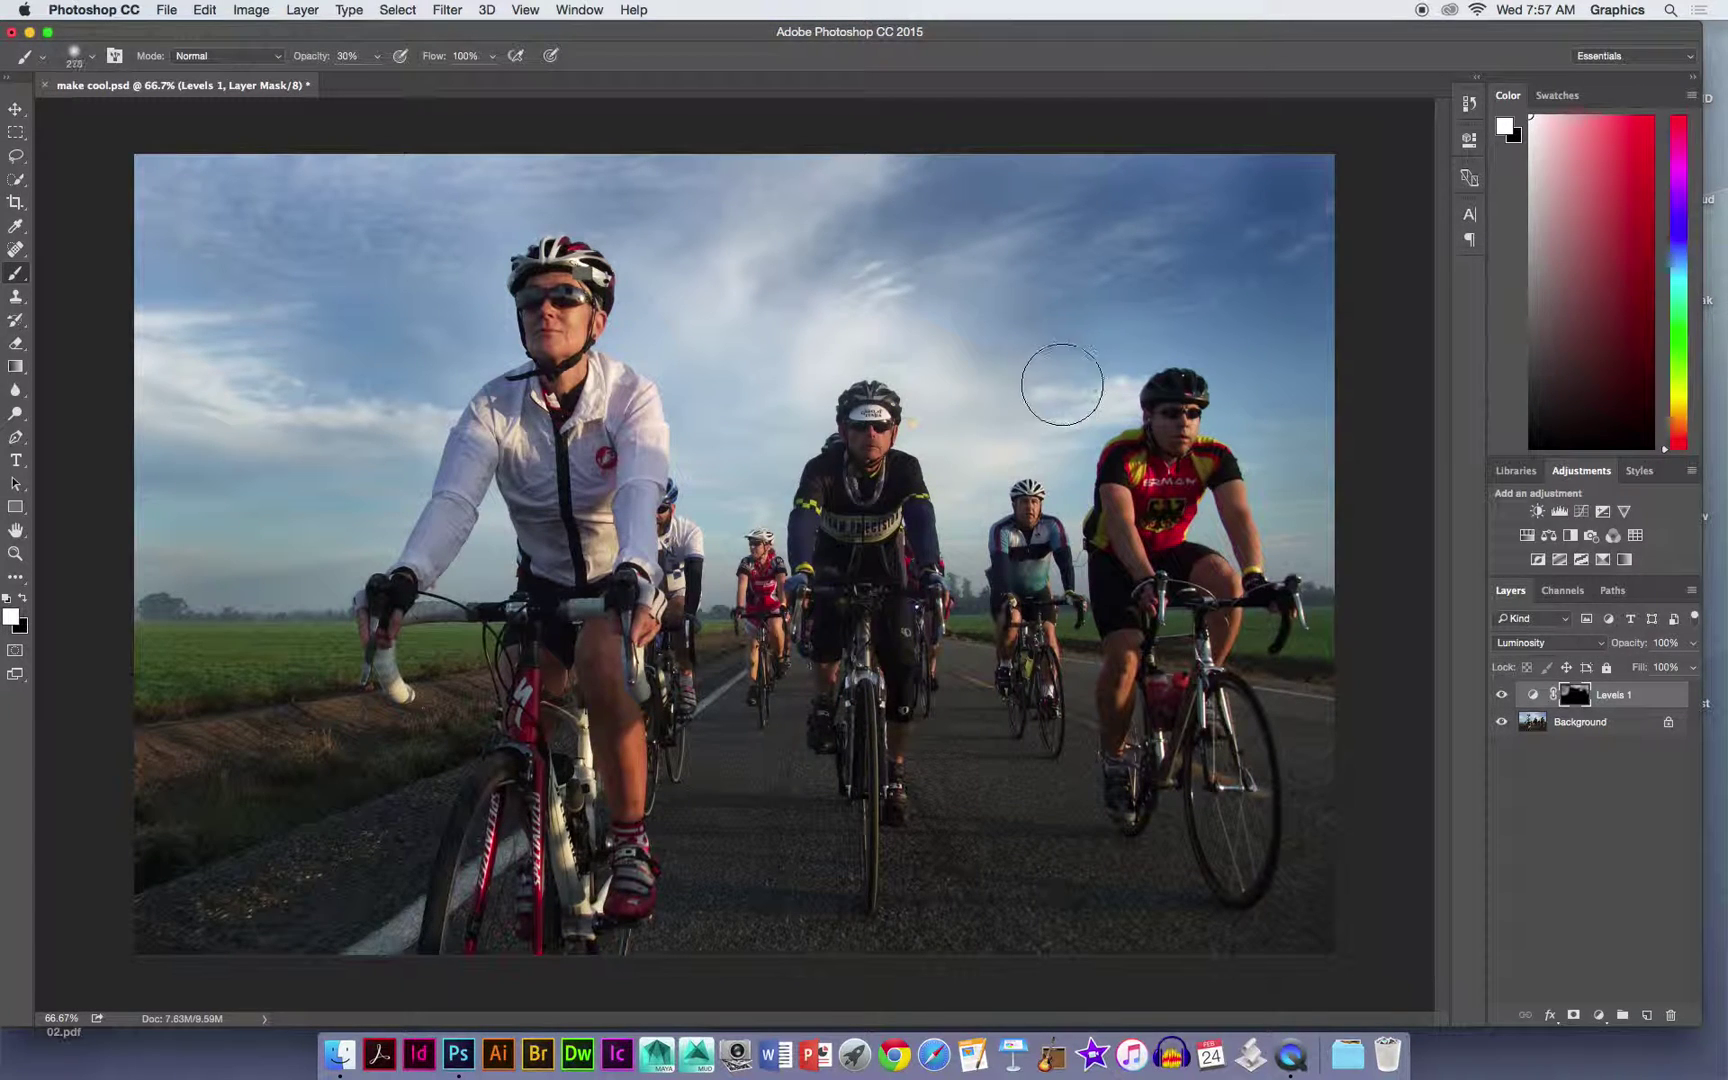
{"action": "key", "text": "bracketleft"}
{"action": "key", "text": "bracketleft"}
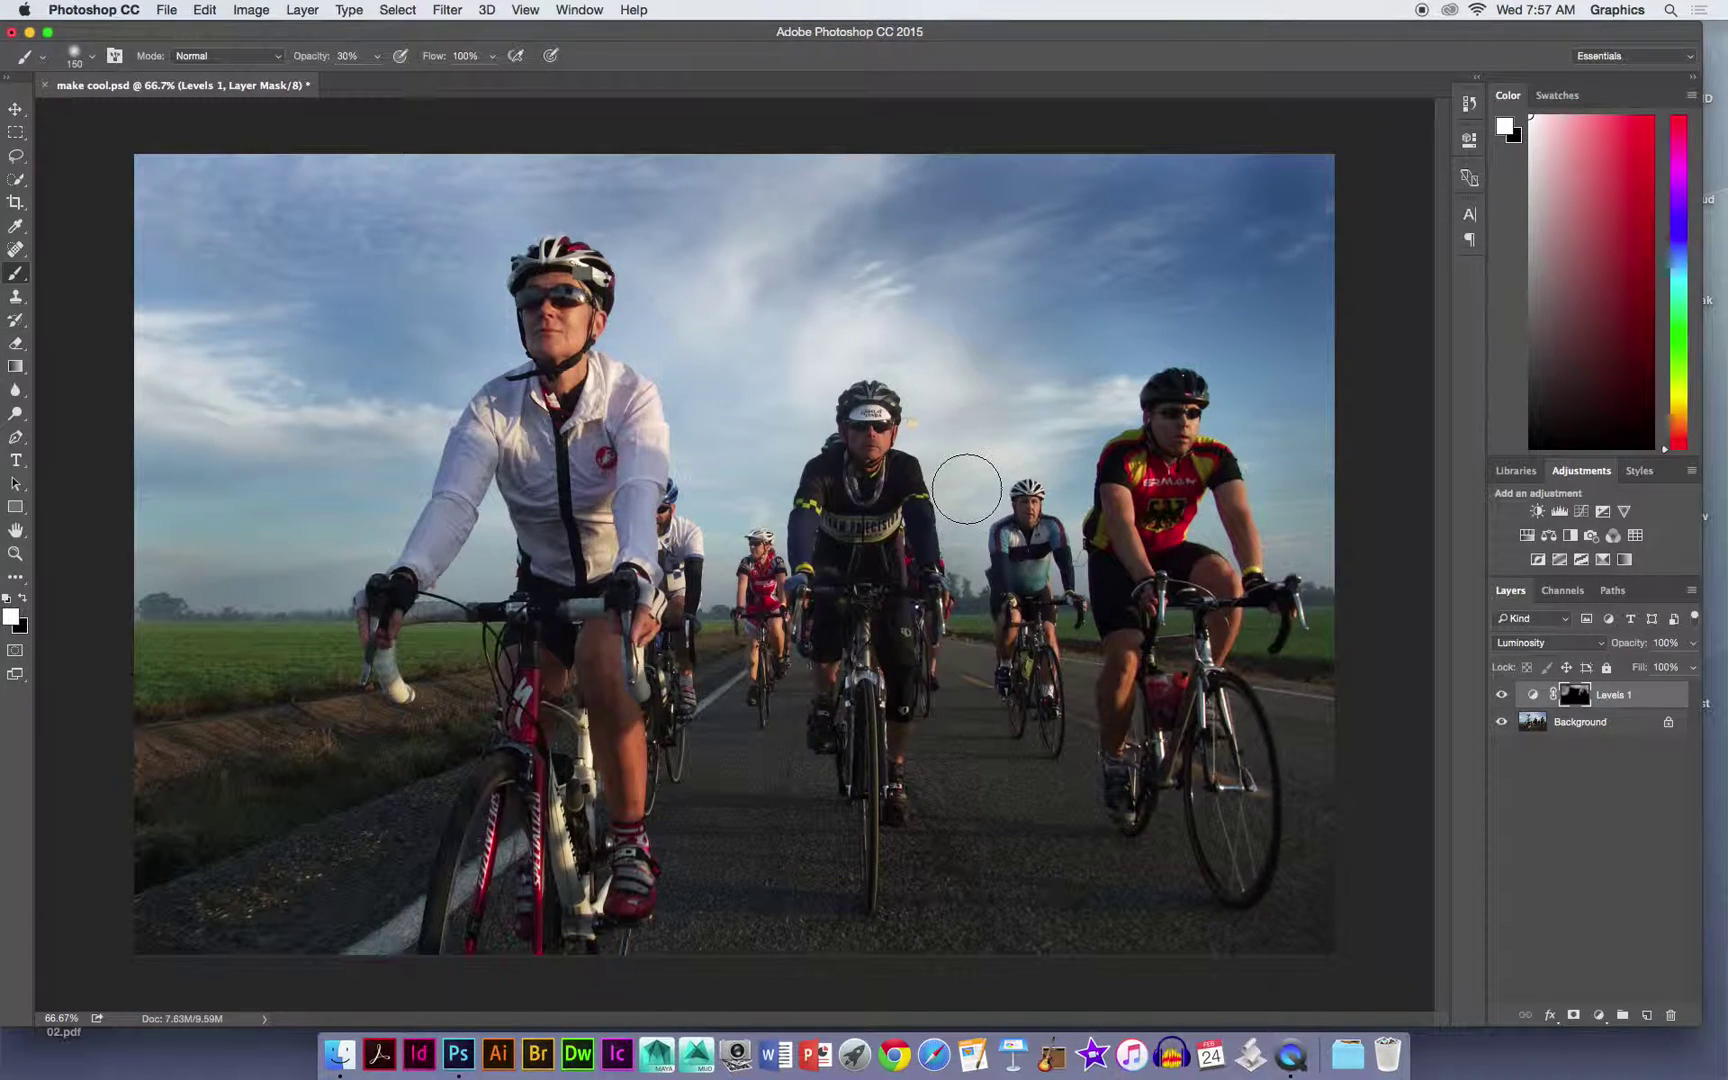
{"action": "left_click", "coordinate": [964, 582]}
{"action": "mouse_move", "coordinate": [964, 582]}
{"action": "left_mouse_down"}
{"action": "mouse_move", "coordinate": [1075, 423]}
{"action": "mouse_move", "coordinate": [1070, 504]}
{"action": "mouse_move", "coordinate": [1009, 390]}
{"action": "mouse_move", "coordinate": [958, 490]}
{"action": "left_mouse_up"}
Paint the sky between the lead and centre riders and above the lead rider's helmet with a 175 px brush.
{"action": "key", "text": "bracketright"}
{"action": "key", "text": "bracketright"}
{"action": "key", "text": "bracketright"}
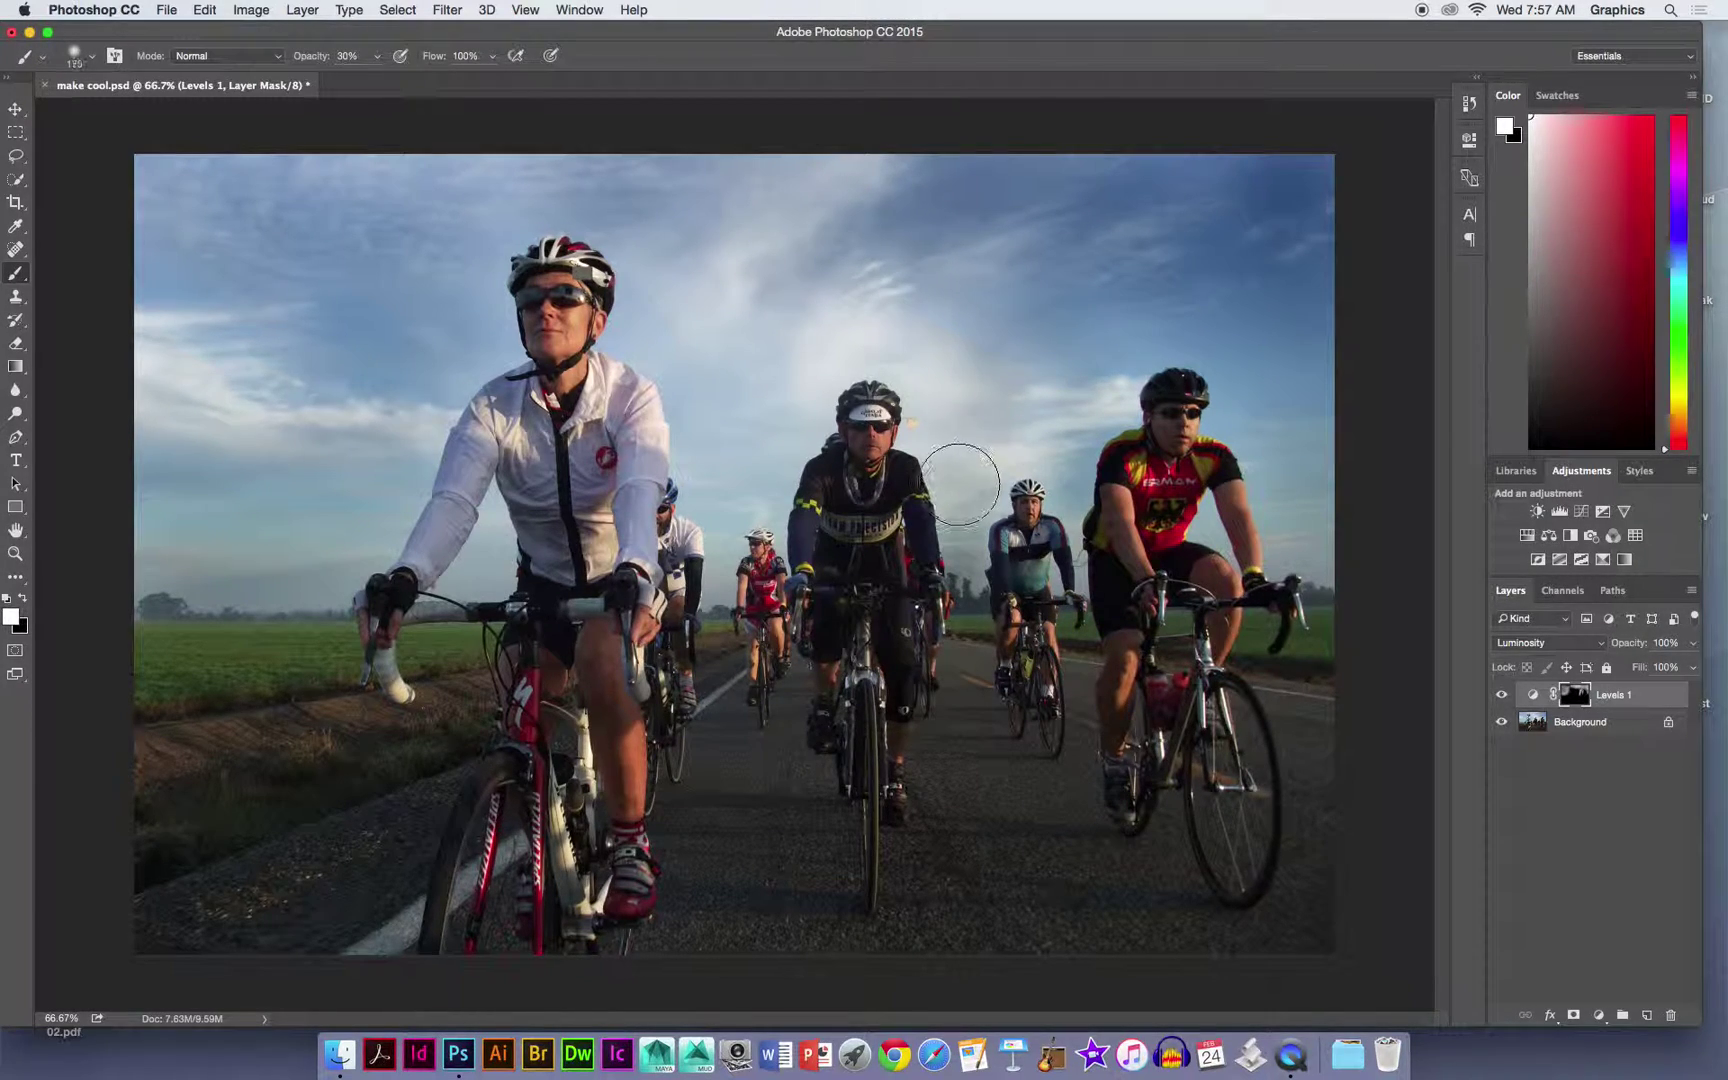
{"action": "mouse_move", "coordinate": [785, 425]}
{"action": "left_mouse_down"}
{"action": "mouse_move", "coordinate": [748, 503]}
{"action": "mouse_move", "coordinate": [721, 463]}
{"action": "mouse_move", "coordinate": [702, 309]}
{"action": "left_mouse_up"}
{"action": "left_click", "coordinate": [617, 220]}
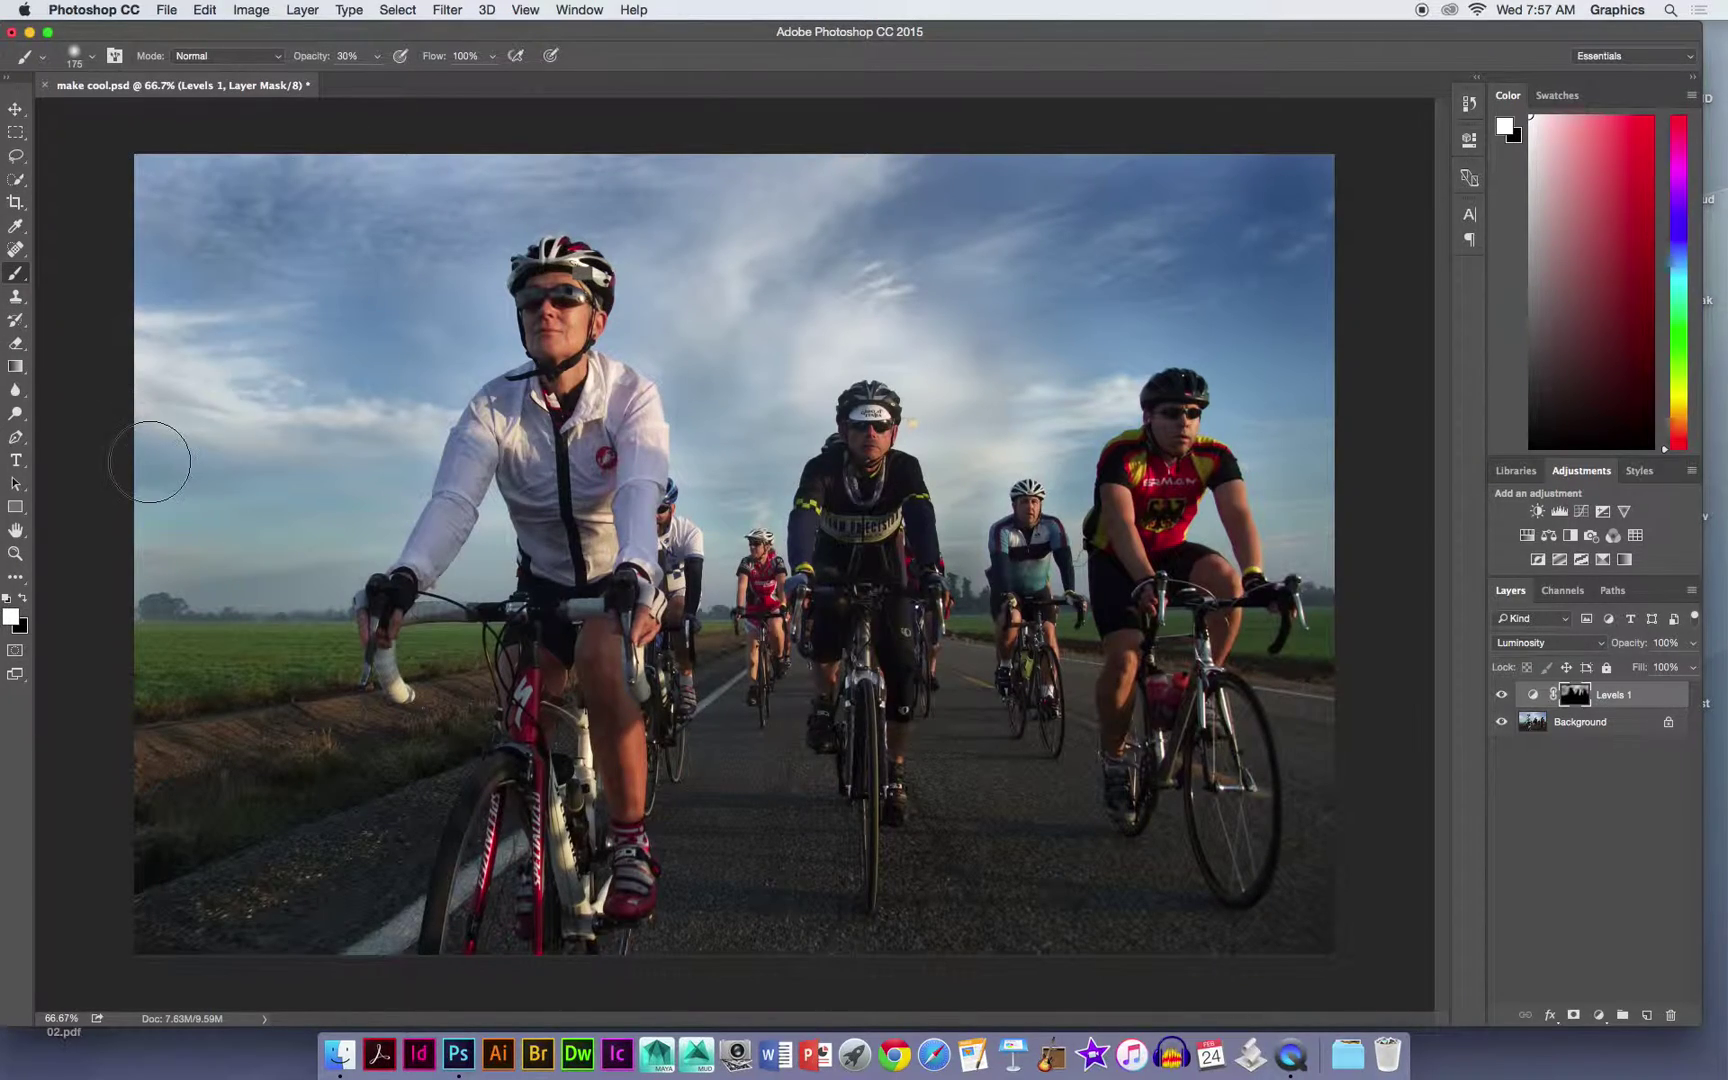
Darken the lower sky beside the lead rider's outstretched arm with a 400 px brush on the mask.
{"action": "key", "text": "bracketright"}
{"action": "key", "text": "bracketright"}
{"action": "key", "text": "bracketright"}
{"action": "key", "text": "bracketright"}
{"action": "mouse_move", "coordinate": [366, 359]}
{"action": "left_mouse_down"}
{"action": "mouse_move", "coordinate": [371, 399]}
{"action": "mouse_move", "coordinate": [289, 463]}
{"action": "left_mouse_up"}
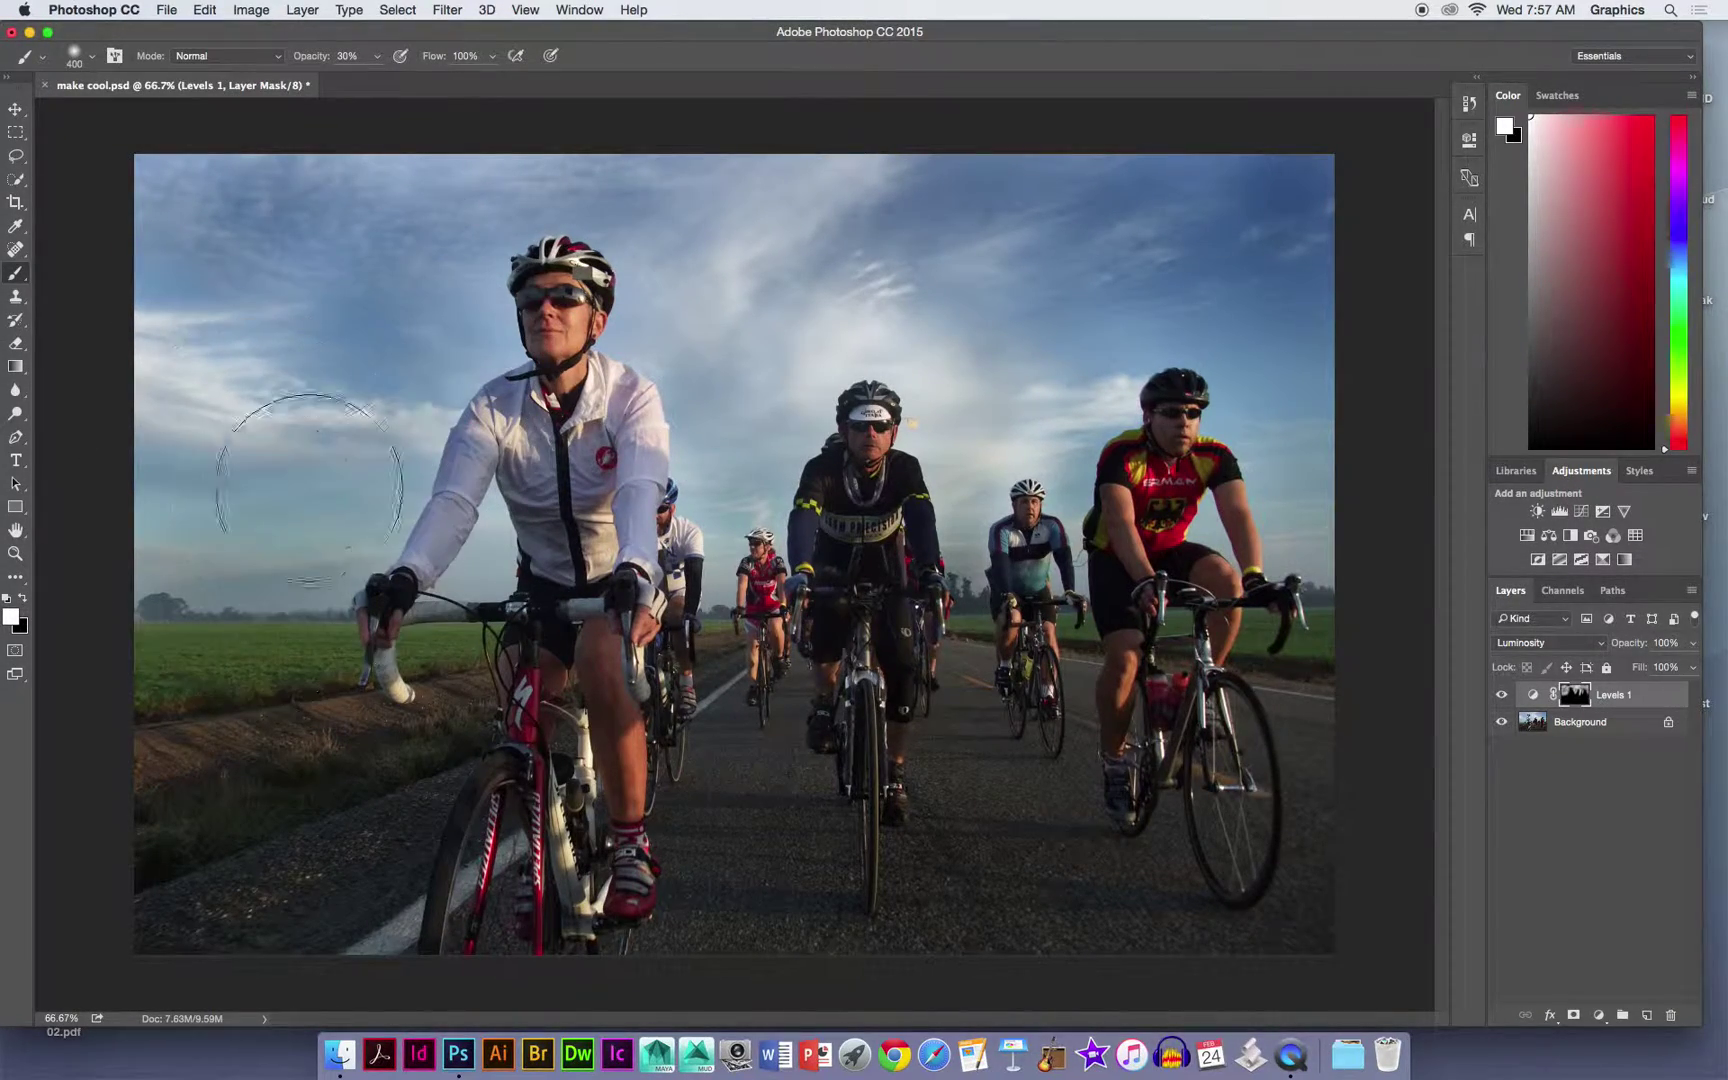
Touch up the small patch of sky beneath the lead rider's arm with 90 px and 60 px brushes.
{"action": "key", "text": "bracketleft"}
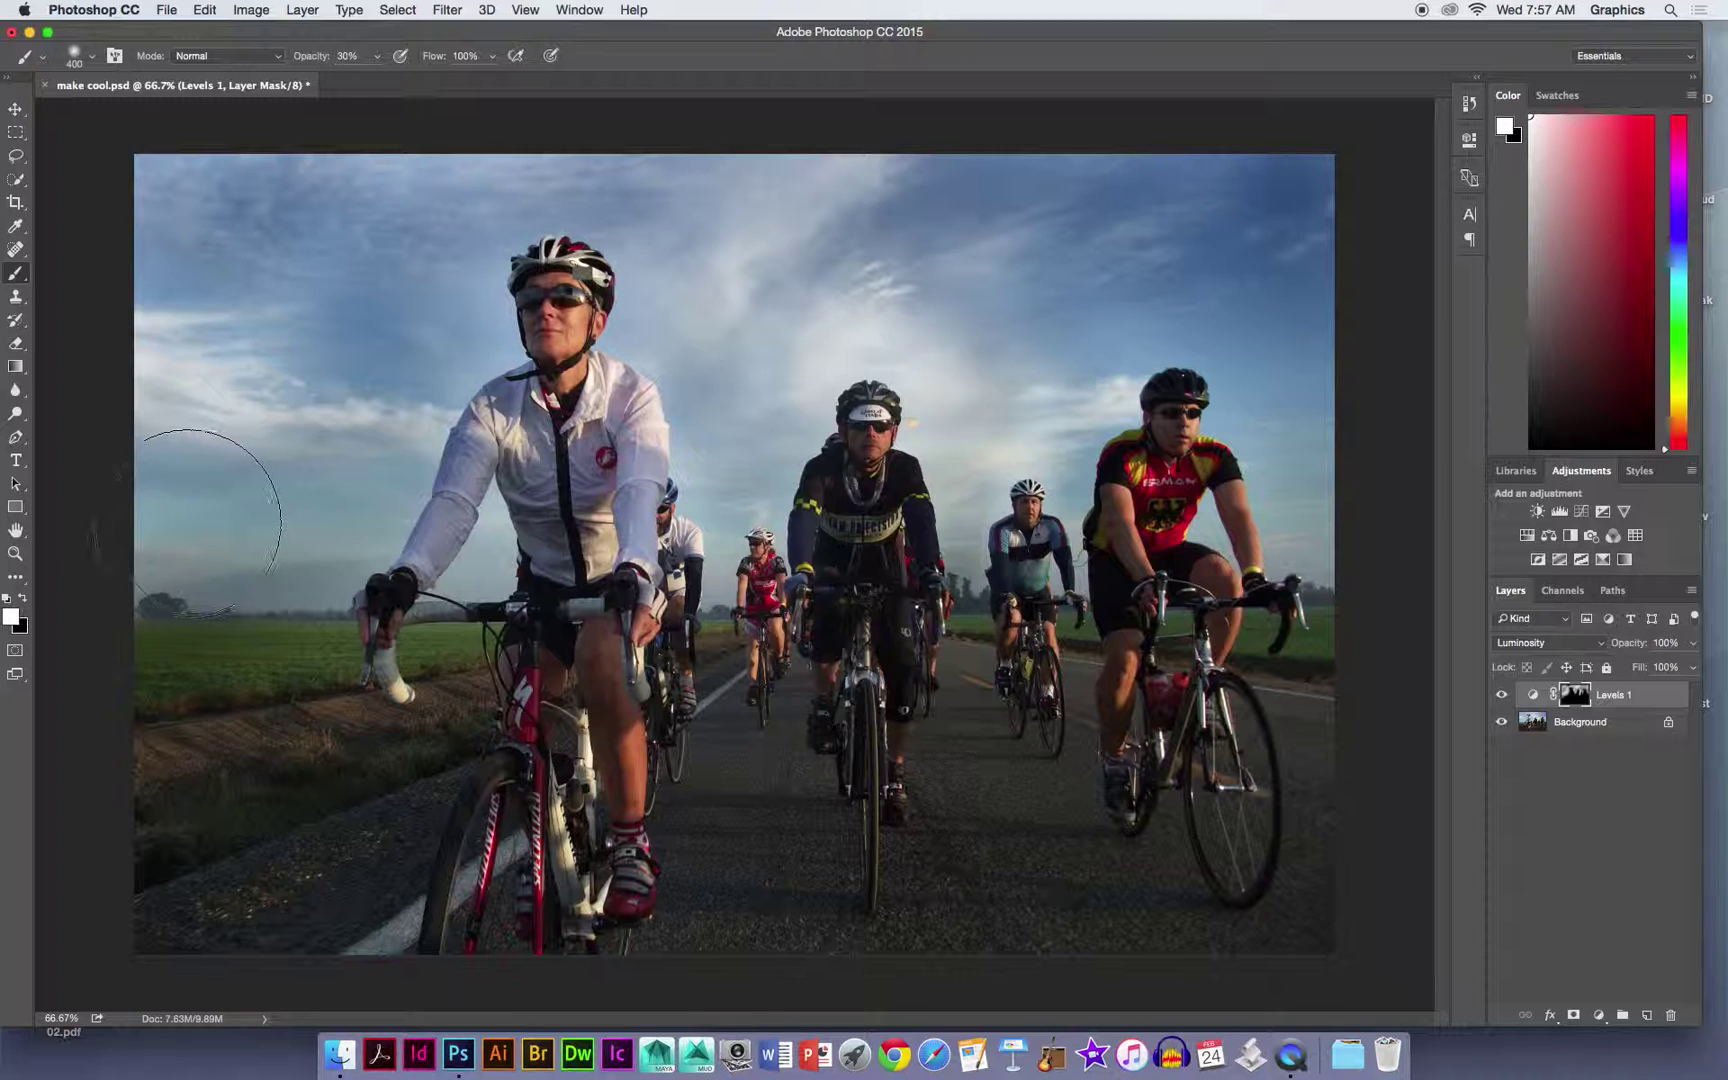
{"action": "key", "text": "bracketleft"}
{"action": "key", "text": "bracketleft"}
{"action": "key", "text": "bracketleft"}
{"action": "key", "text": "bracketleft"}
{"action": "key", "text": "bracketleft"}
{"action": "key", "text": "bracketleft"}
{"action": "key", "text": "bracketleft"}
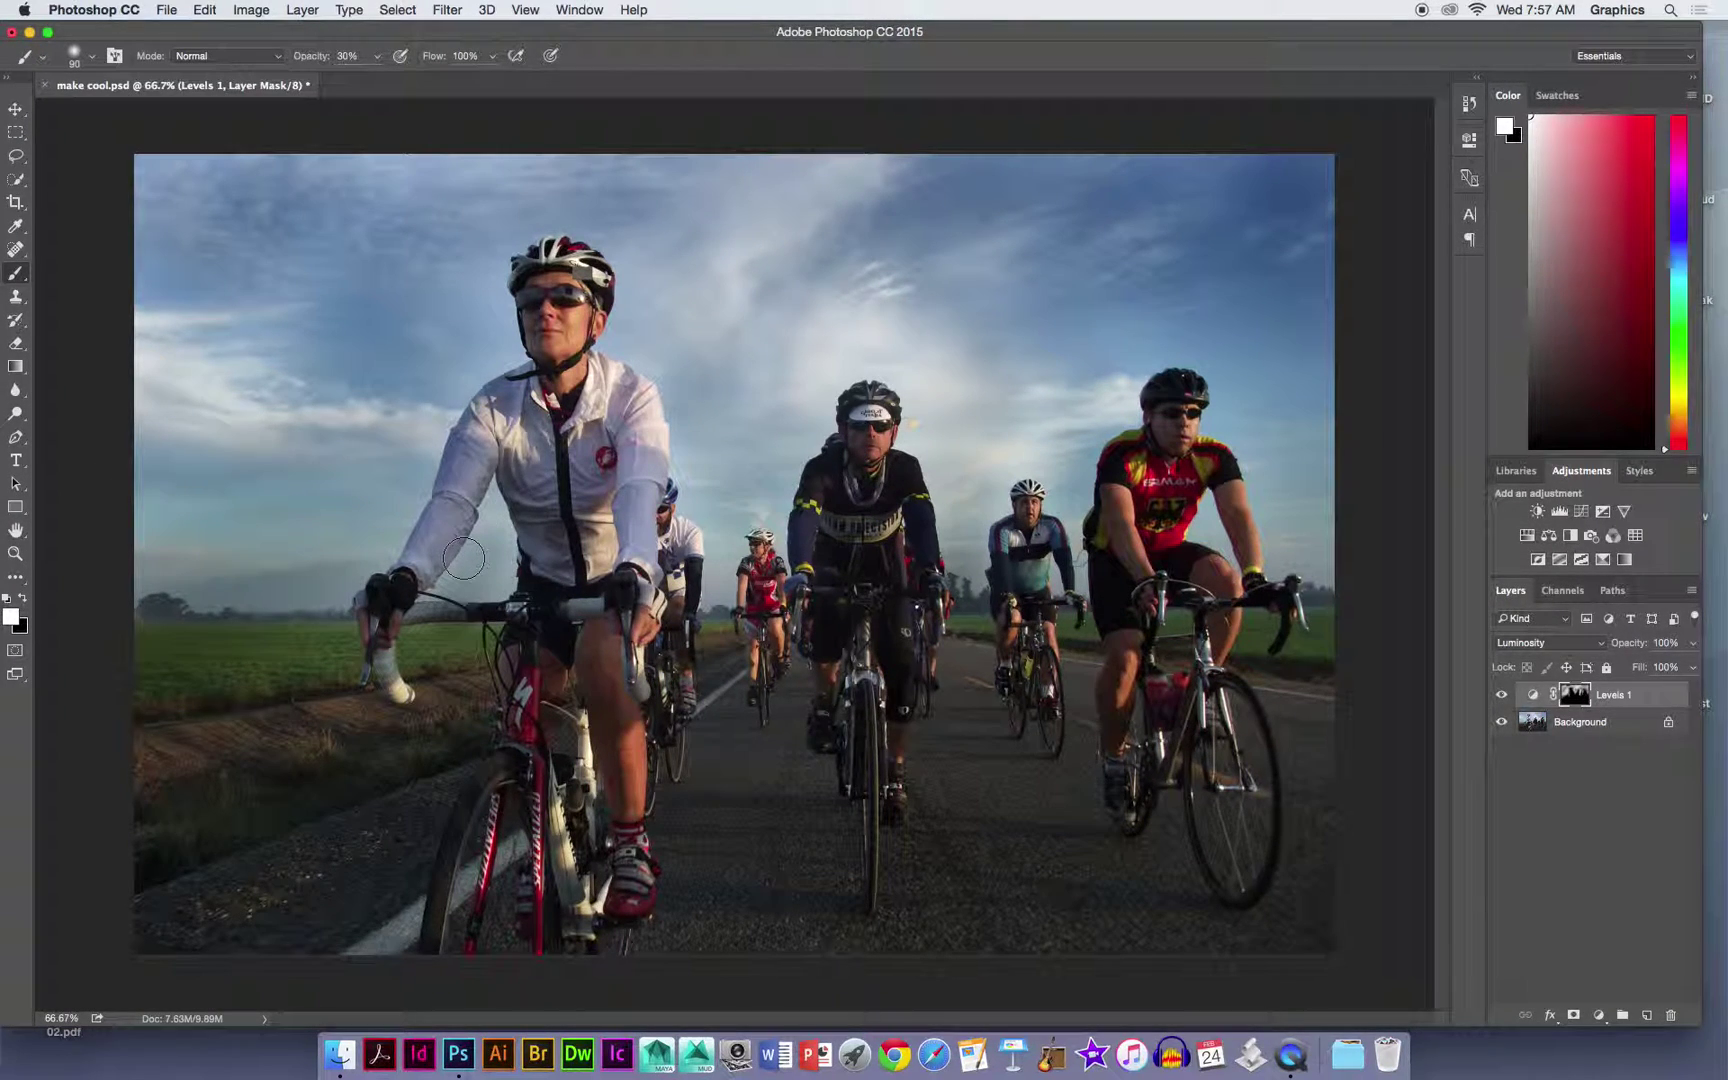
{"action": "left_click_drag", "start_coordinate": [478, 579], "coordinate": [492, 560]}
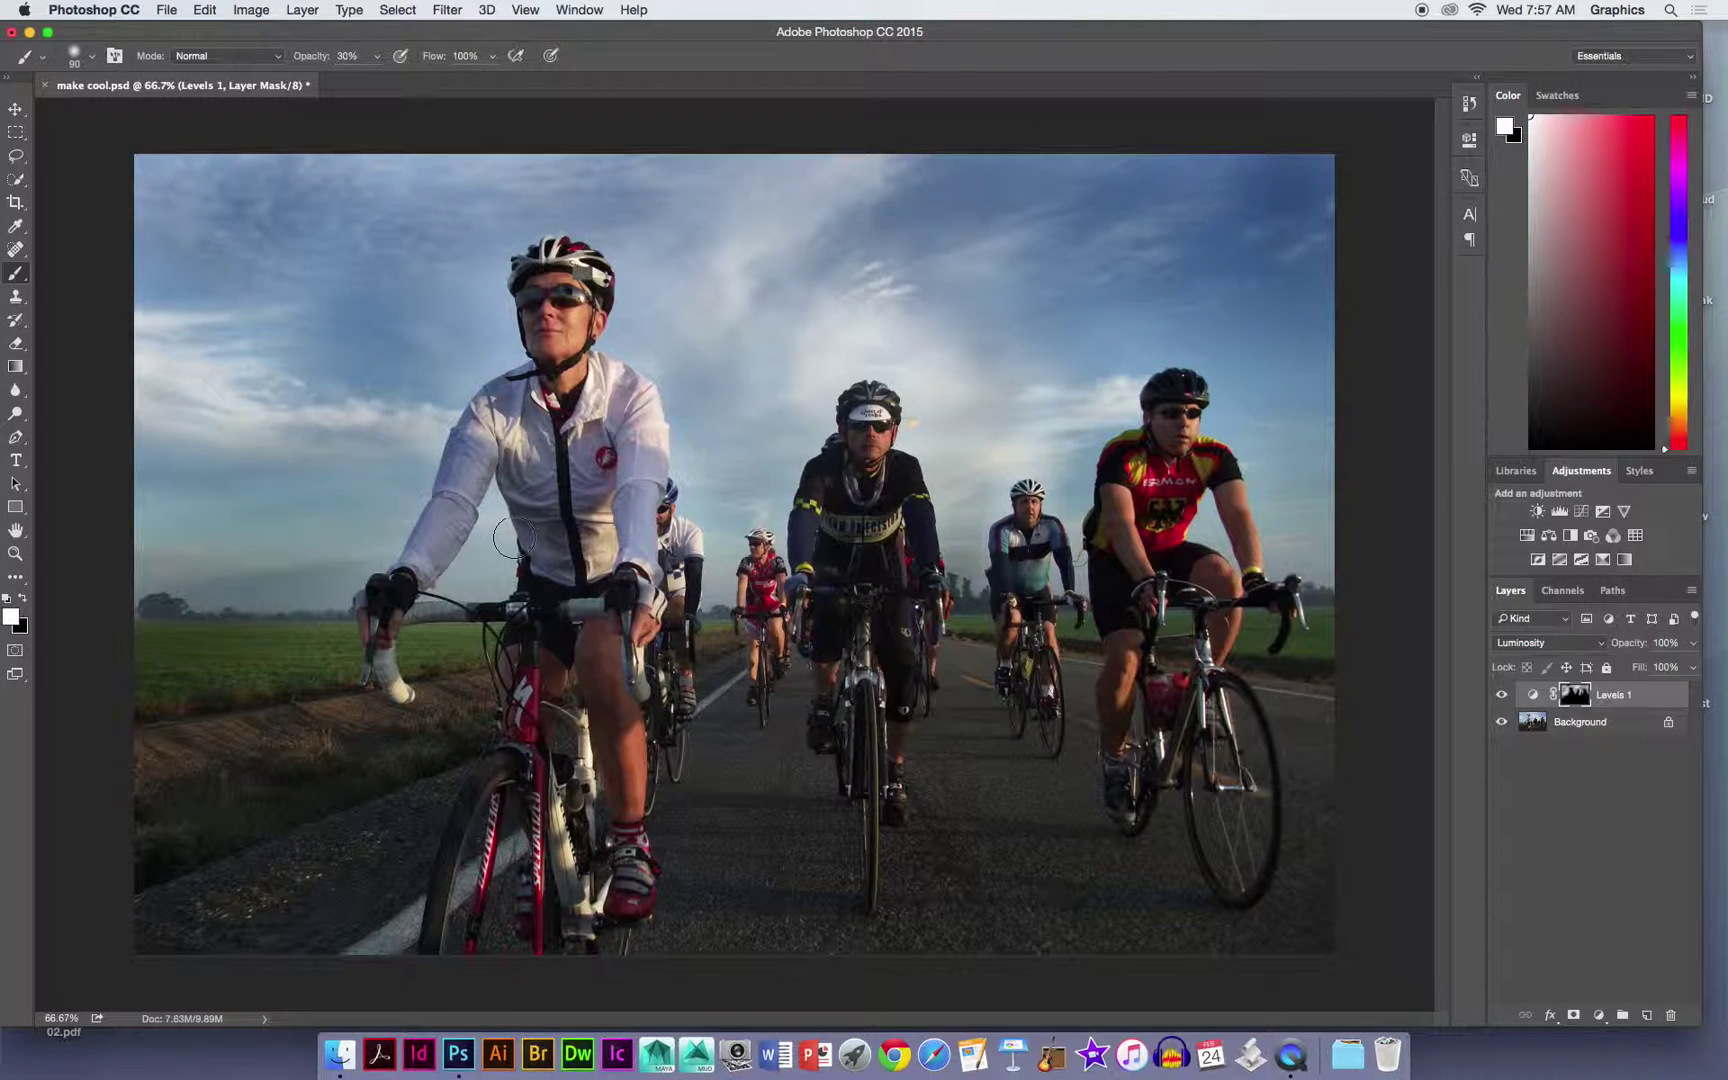
{"action": "key", "text": "bracketleft"}
{"action": "key", "text": "bracketleft"}
{"action": "key", "text": "bracketleft"}
{"action": "mouse_move", "coordinate": [504, 514]}
{"action": "left_mouse_down"}
{"action": "mouse_move", "coordinate": [503, 579]}
{"action": "mouse_move", "coordinate": [491, 507]}
{"action": "mouse_move", "coordinate": [463, 576]}
{"action": "mouse_move", "coordinate": [494, 534]}
{"action": "mouse_move", "coordinate": [451, 591]}
{"action": "mouse_move", "coordinate": [494, 585]}
{"action": "mouse_move", "coordinate": [497, 506]}
{"action": "mouse_move", "coordinate": [430, 601]}
{"action": "mouse_move", "coordinate": [497, 499]}
{"action": "mouse_move", "coordinate": [514, 589]}
{"action": "mouse_move", "coordinate": [467, 586]}
{"action": "mouse_move", "coordinate": [495, 531]}
{"action": "left_mouse_up"}
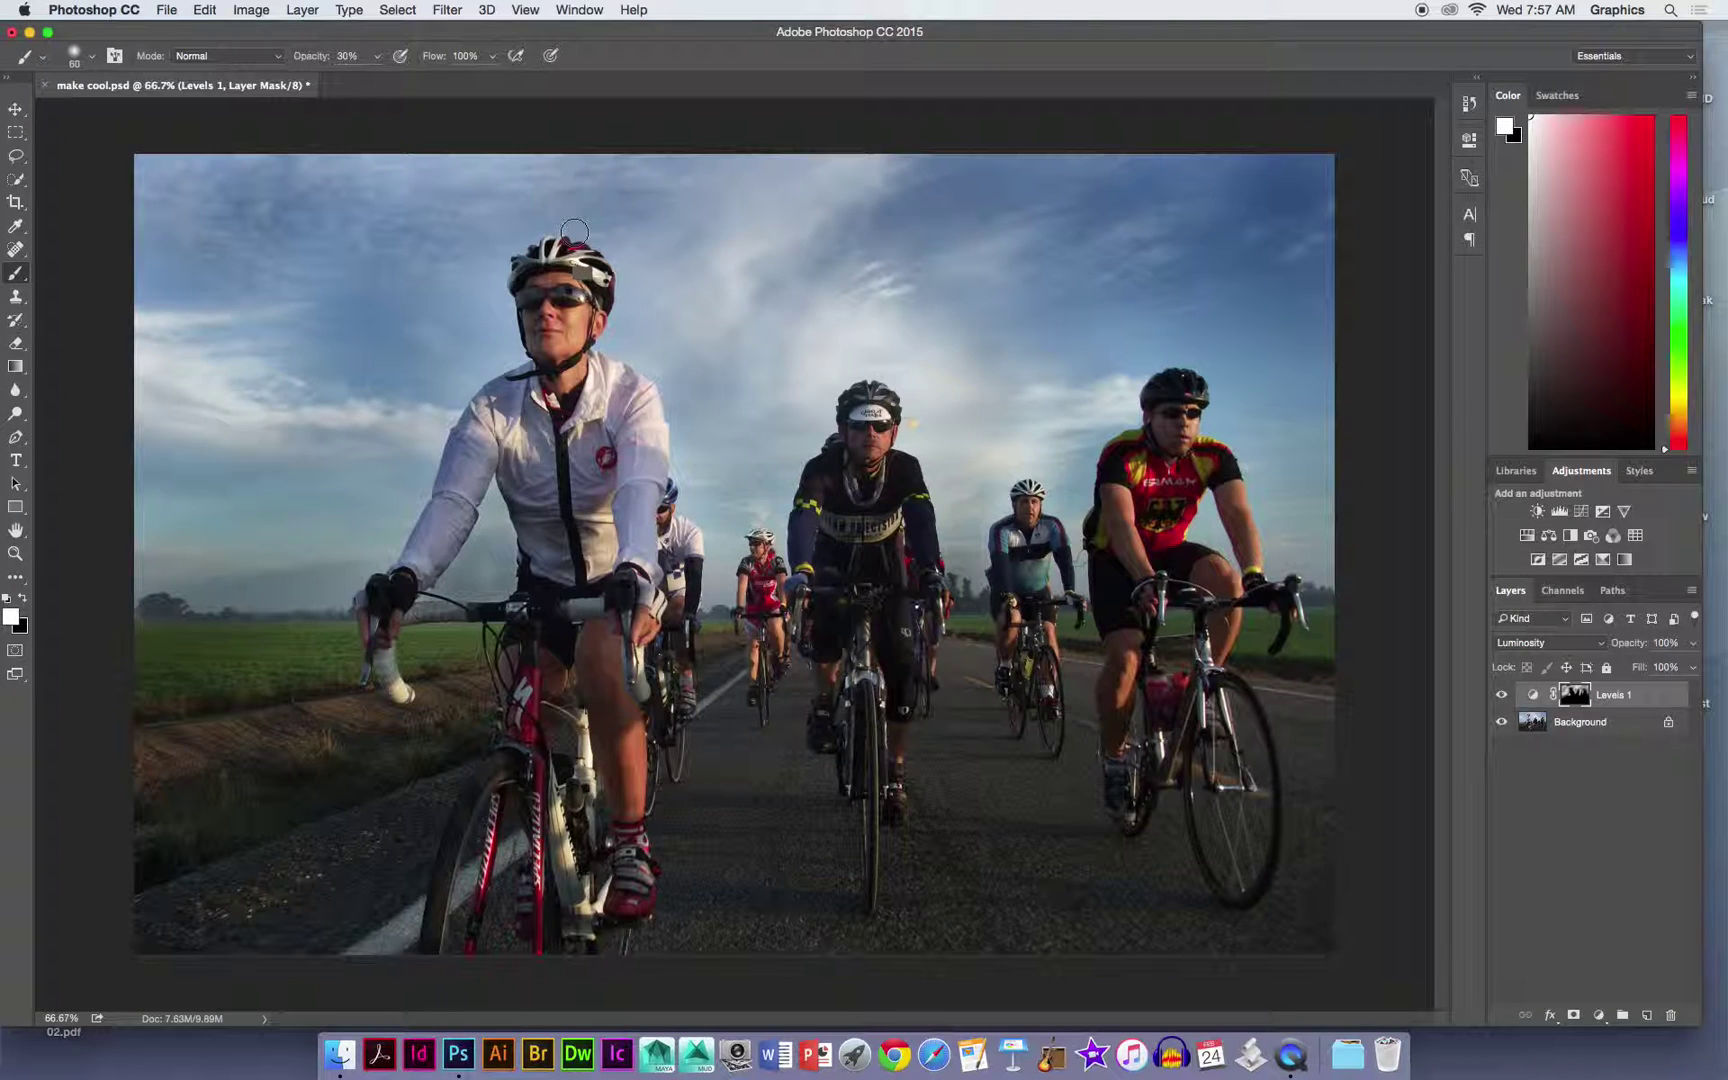
Open the document history and step back through the last four brush strokes.
{"action": "left_click", "coordinate": [590, 8]}
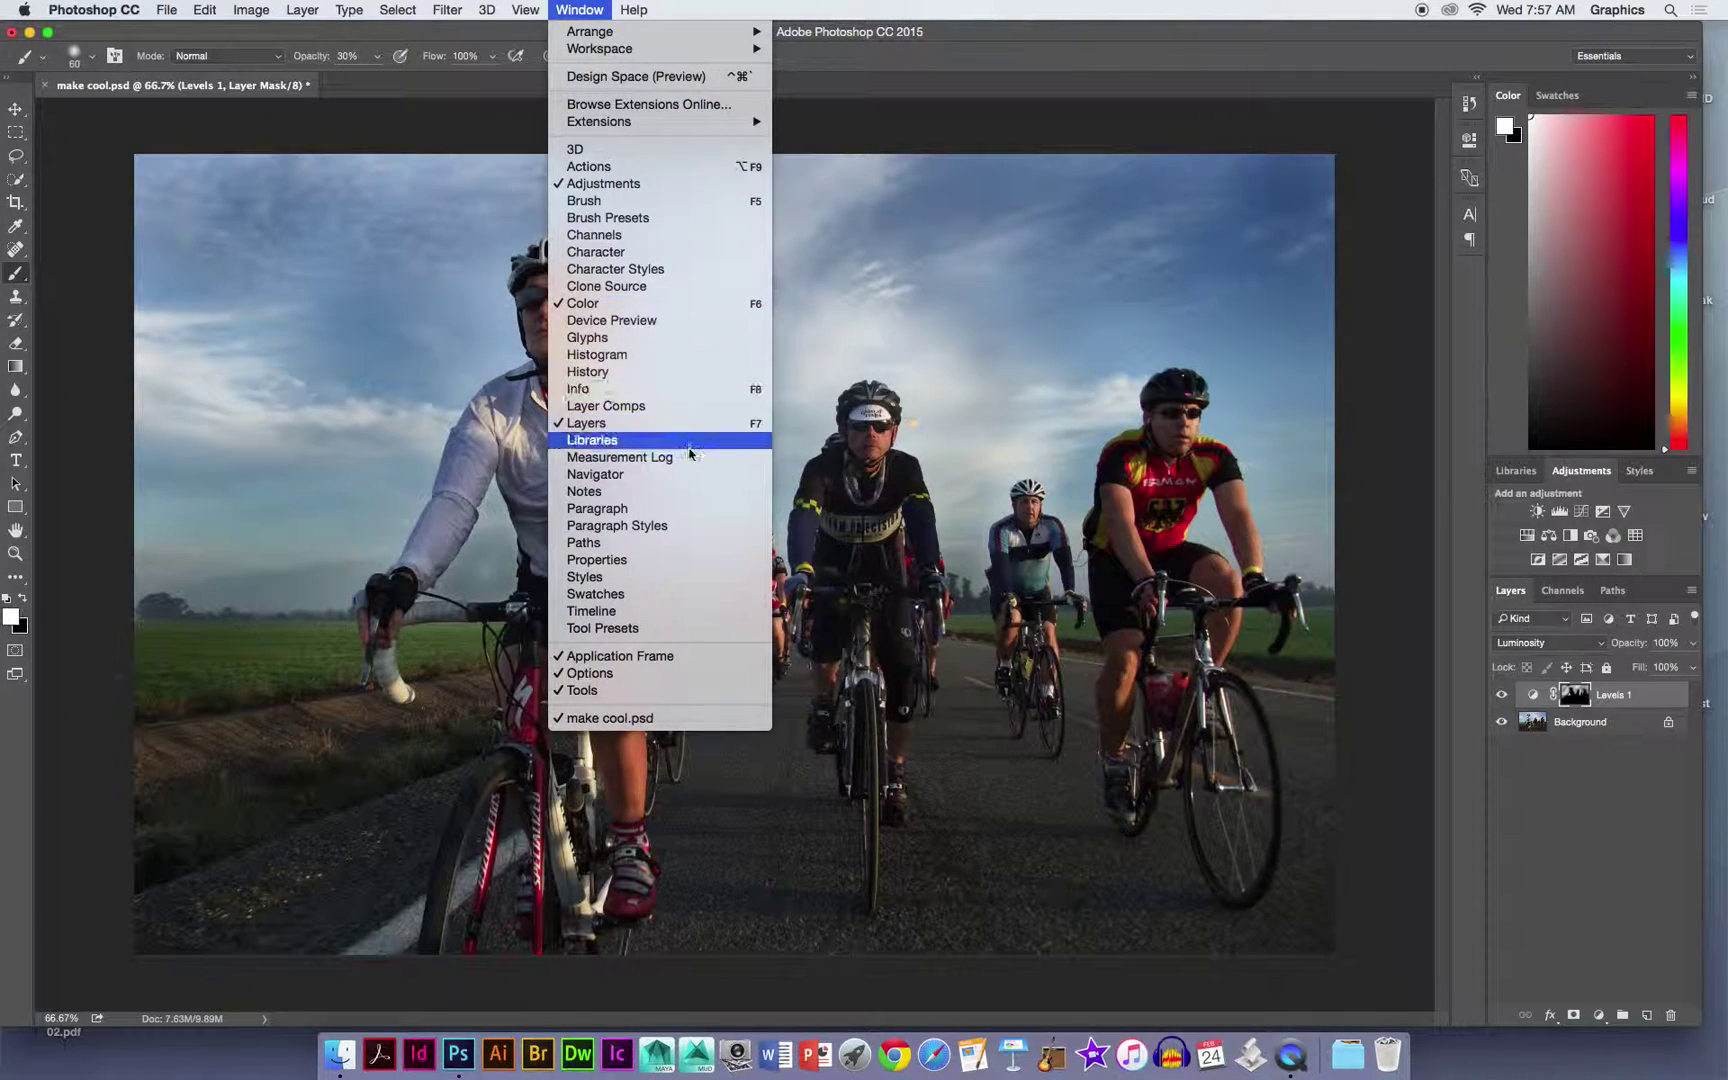
{"action": "left_click", "coordinate": [664, 371]}
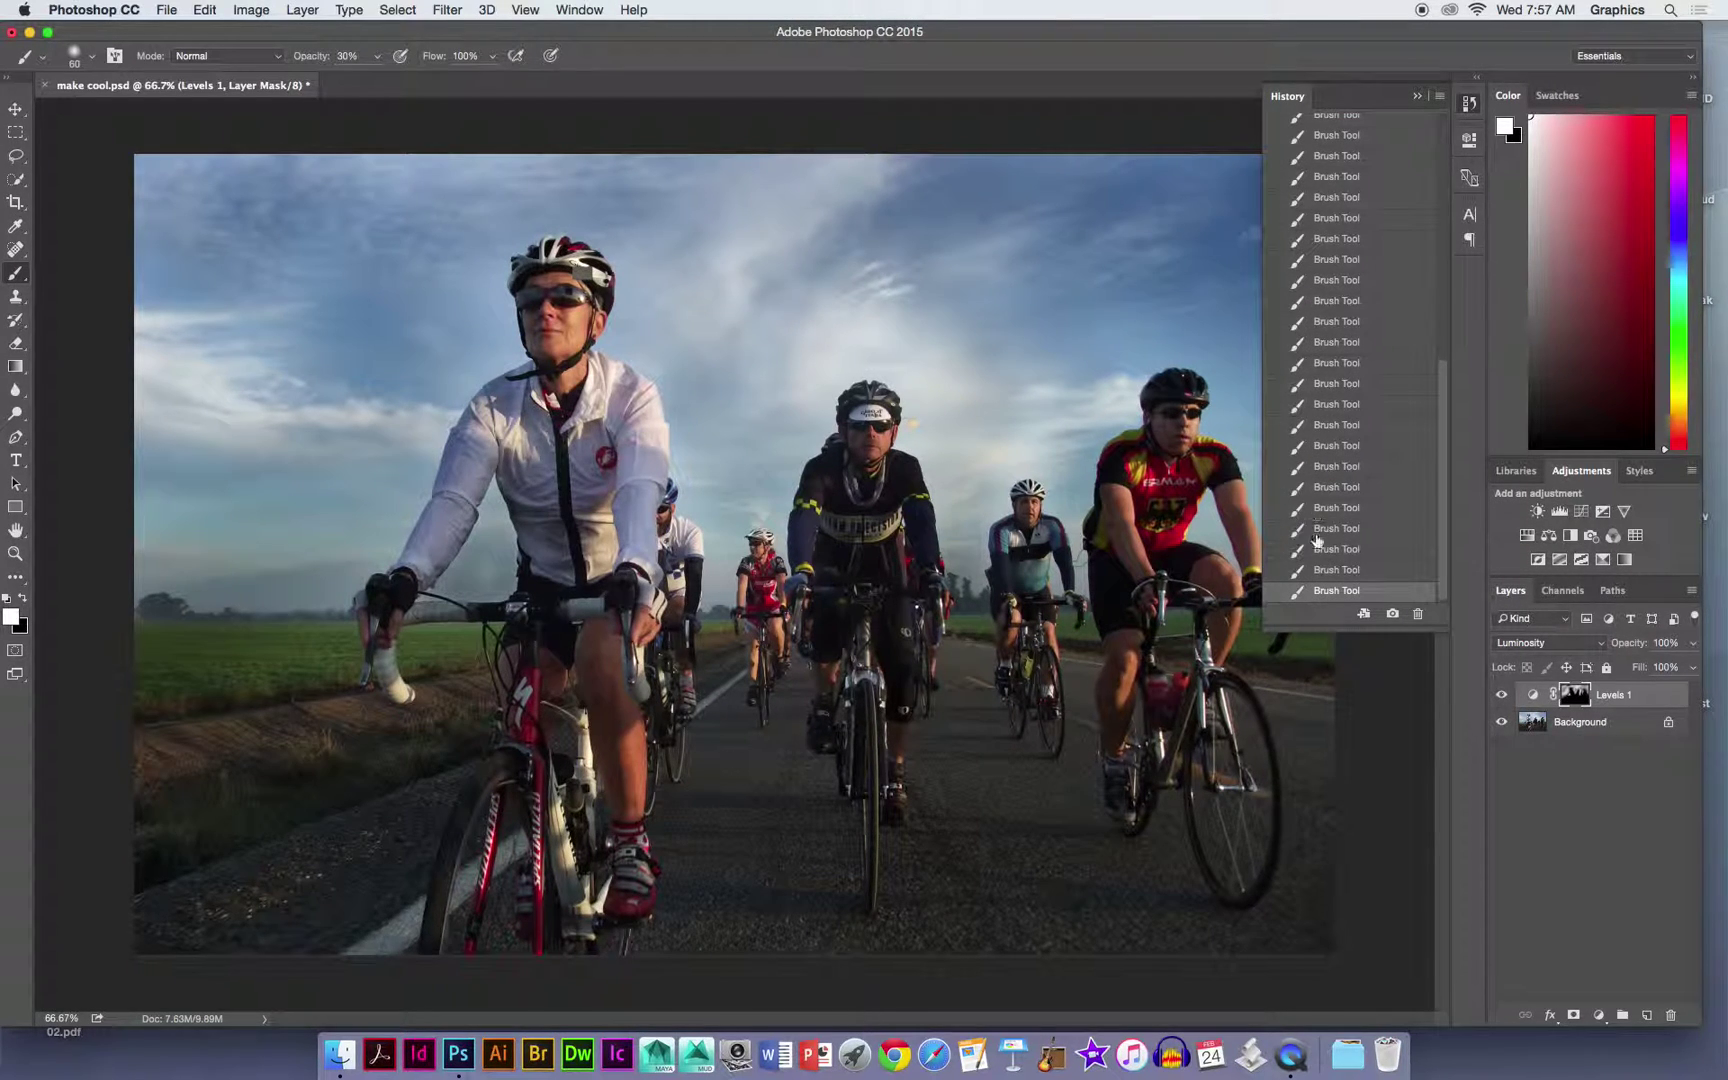
{"action": "left_click", "coordinate": [1350, 548]}
{"action": "left_click", "coordinate": [1356, 528]}
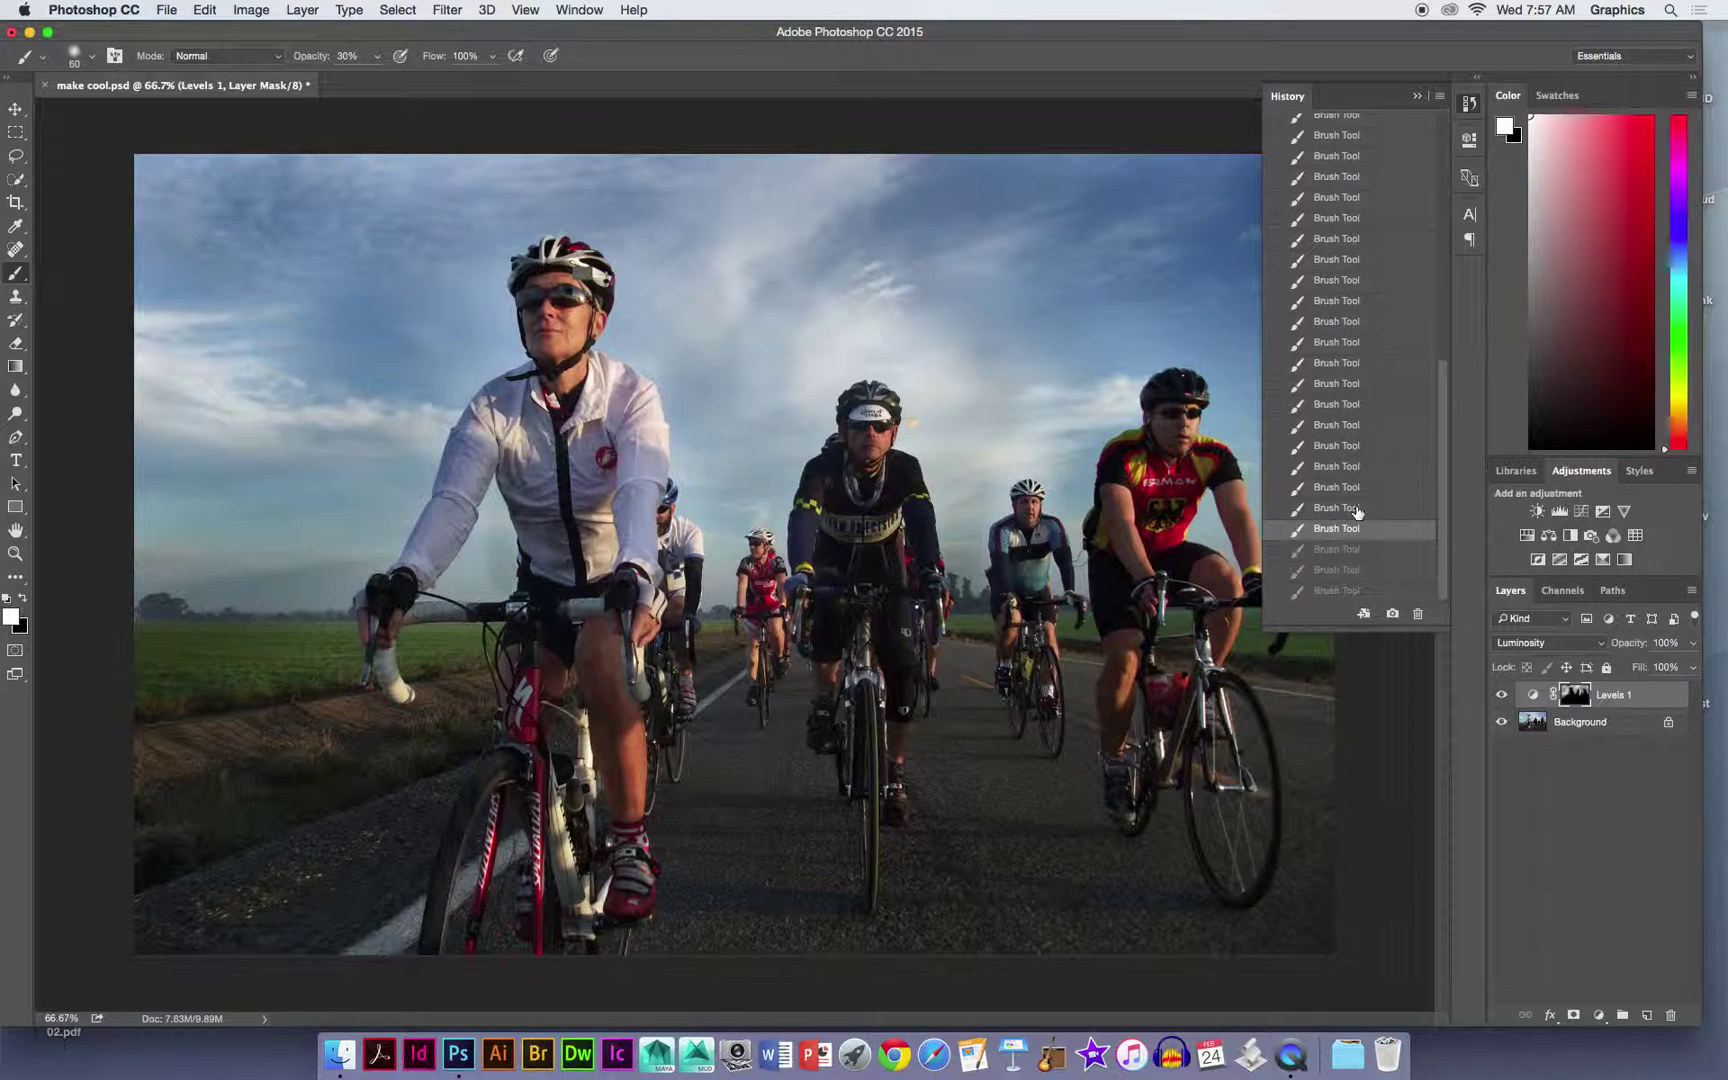
{"action": "left_click", "coordinate": [1350, 508]}
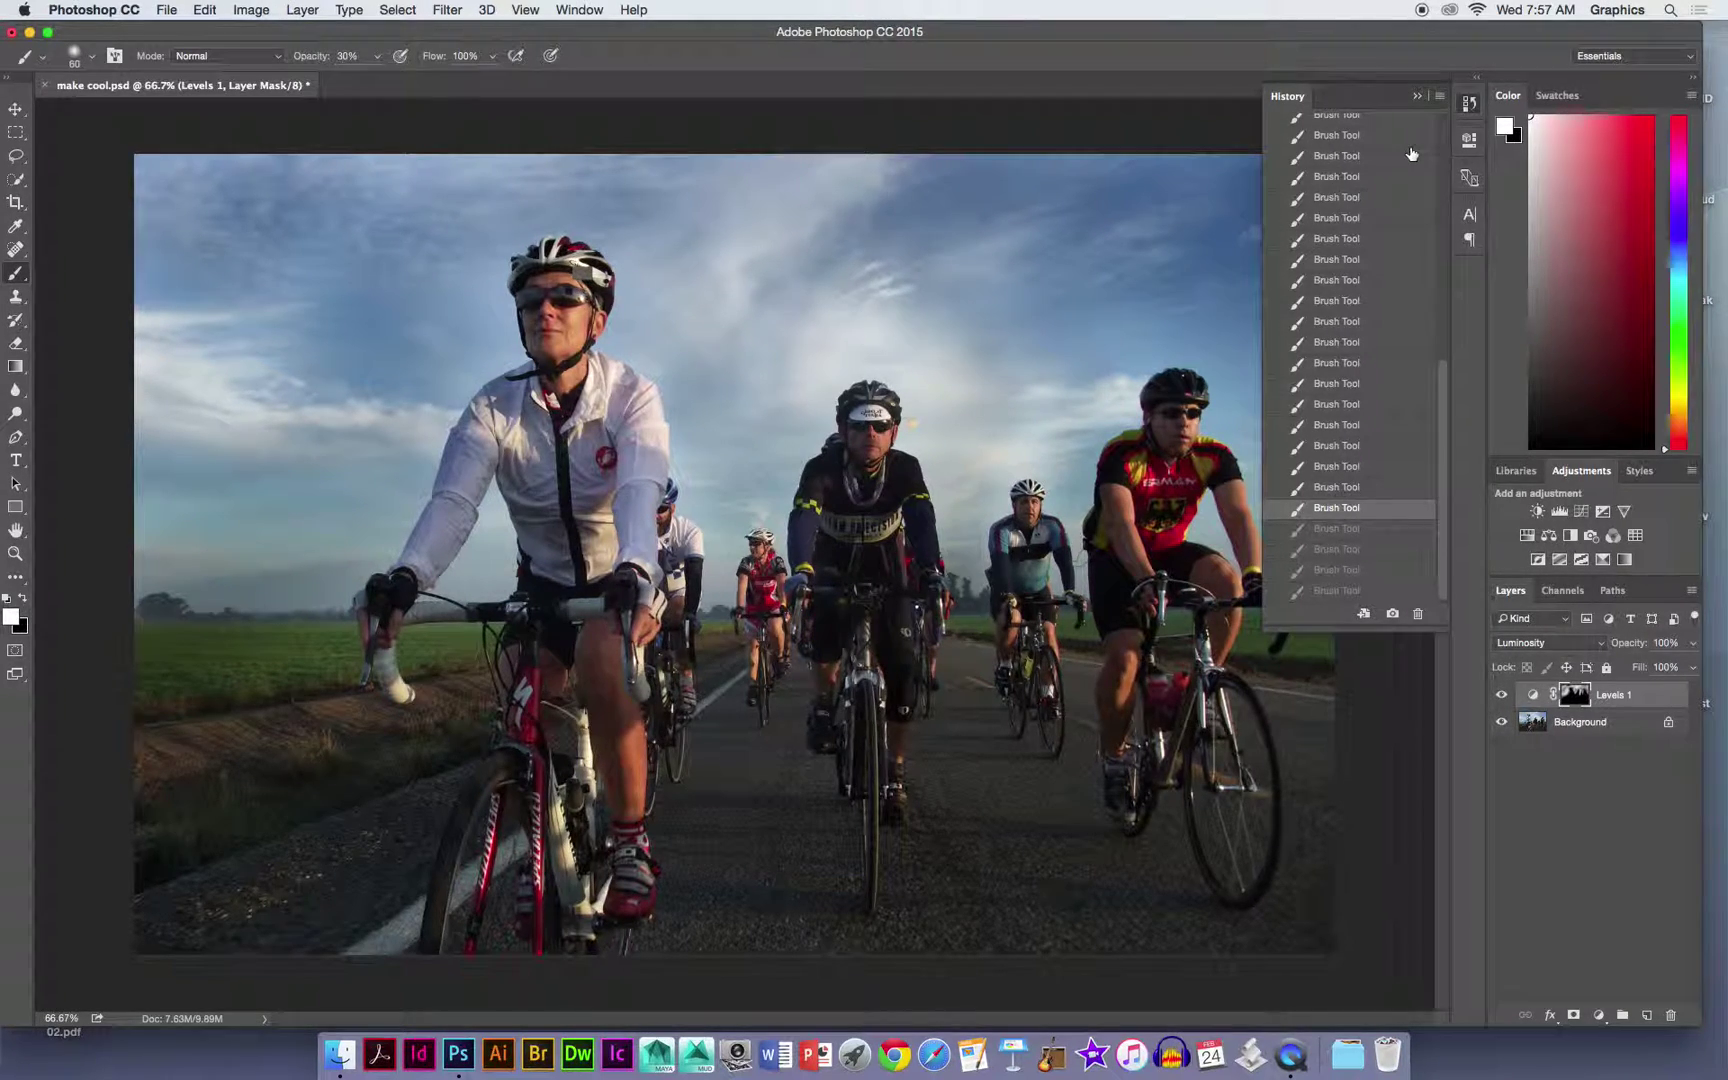
Toggle the Levels layer's visibility repeatedly to compare the sky with and without the adjustment.
{"action": "left_click", "coordinate": [1500, 697]}
{"action": "left_click", "coordinate": [1500, 697]}
{"action": "left_click", "coordinate": [1500, 695]}
{"action": "left_click", "coordinate": [1500, 695]}
{"action": "left_click", "coordinate": [1500, 695]}
{"action": "left_click", "coordinate": [1500, 696]}
{"action": "left_click", "coordinate": [1500, 696]}
{"action": "left_click", "coordinate": [1500, 696]}
Enlarge the brush to 175 px and step forward through the history to the latest brush stroke.
{"action": "key", "text": "bracketright"}
{"action": "key", "text": "bracketright"}
{"action": "key", "text": "bracketright"}
{"action": "key", "text": "bracketright"}
{"action": "key", "text": "bracketright"}
{"action": "key", "text": "bracketright"}
{"action": "key", "text": "bracketright"}
{"action": "key", "text": "super+shift+z"}
{"action": "key", "text": "super+shift+z"}
{"action": "key", "text": "super+shift+z"}
{"action": "key", "text": "super+shift+z"}
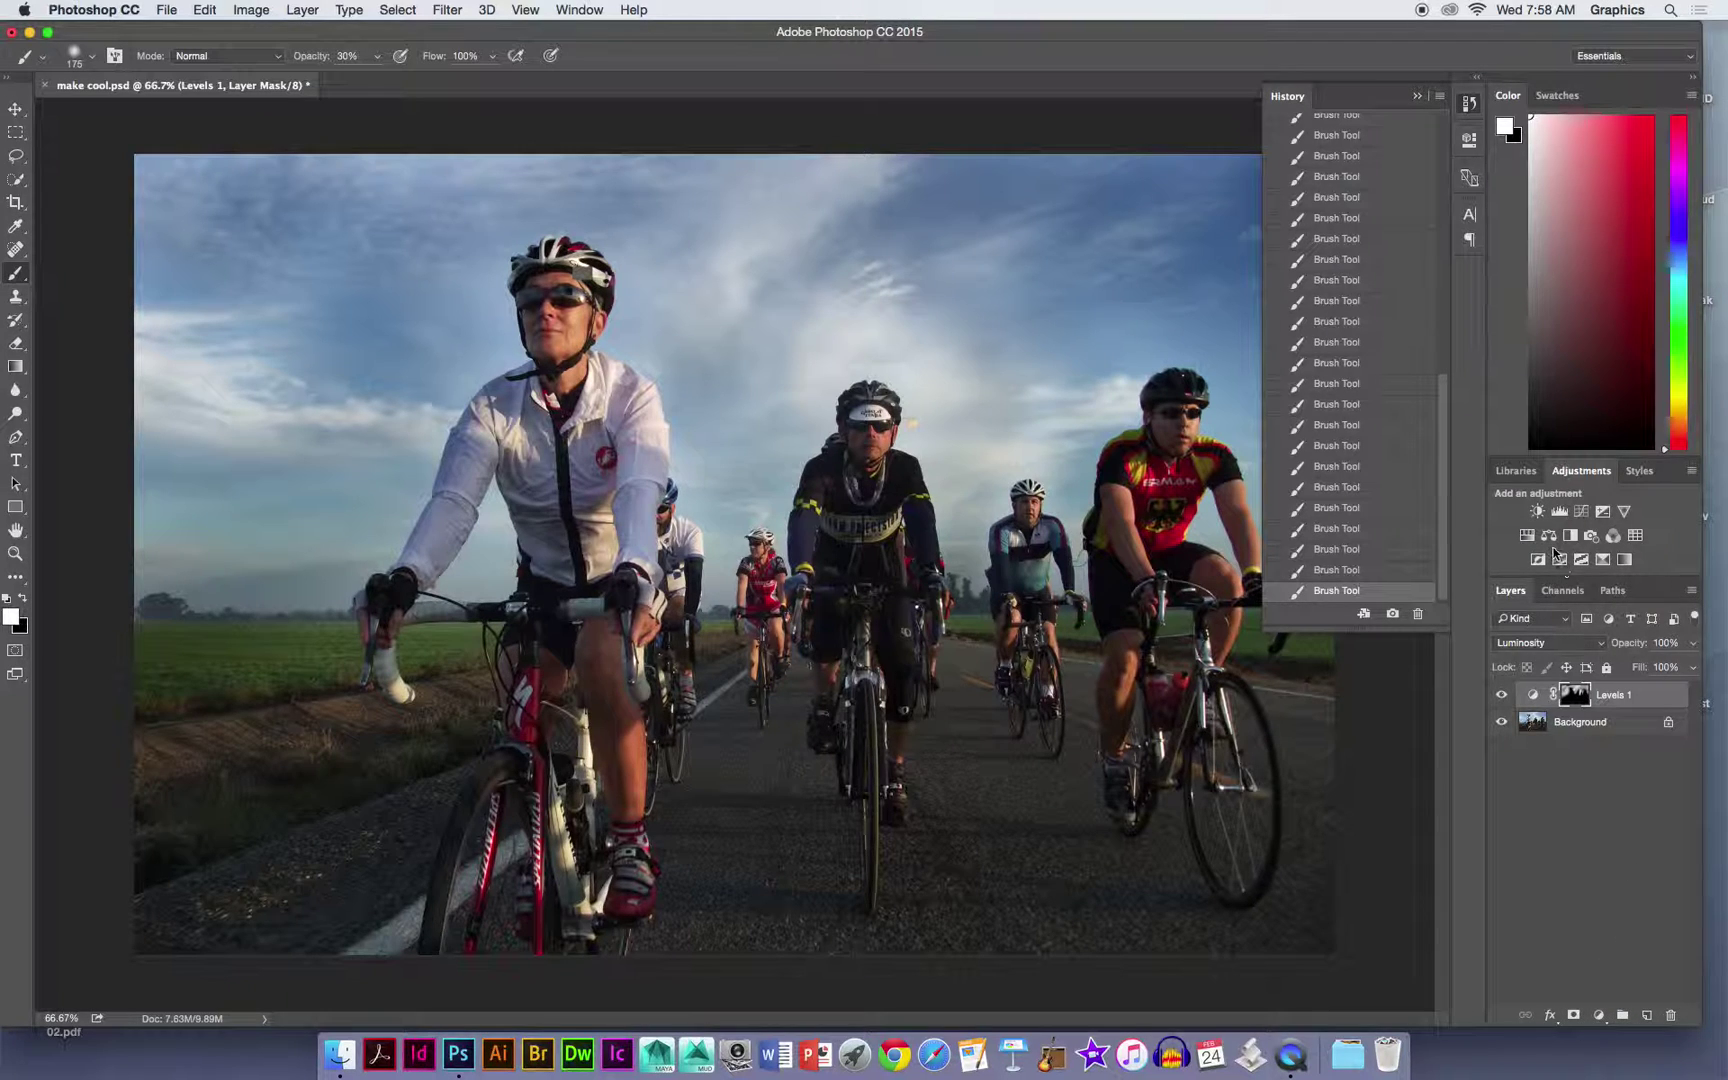
Add a second Levels adjustment layer with midtones at 1.15 and highlights at 209.
{"action": "left_click", "coordinate": [1559, 511]}
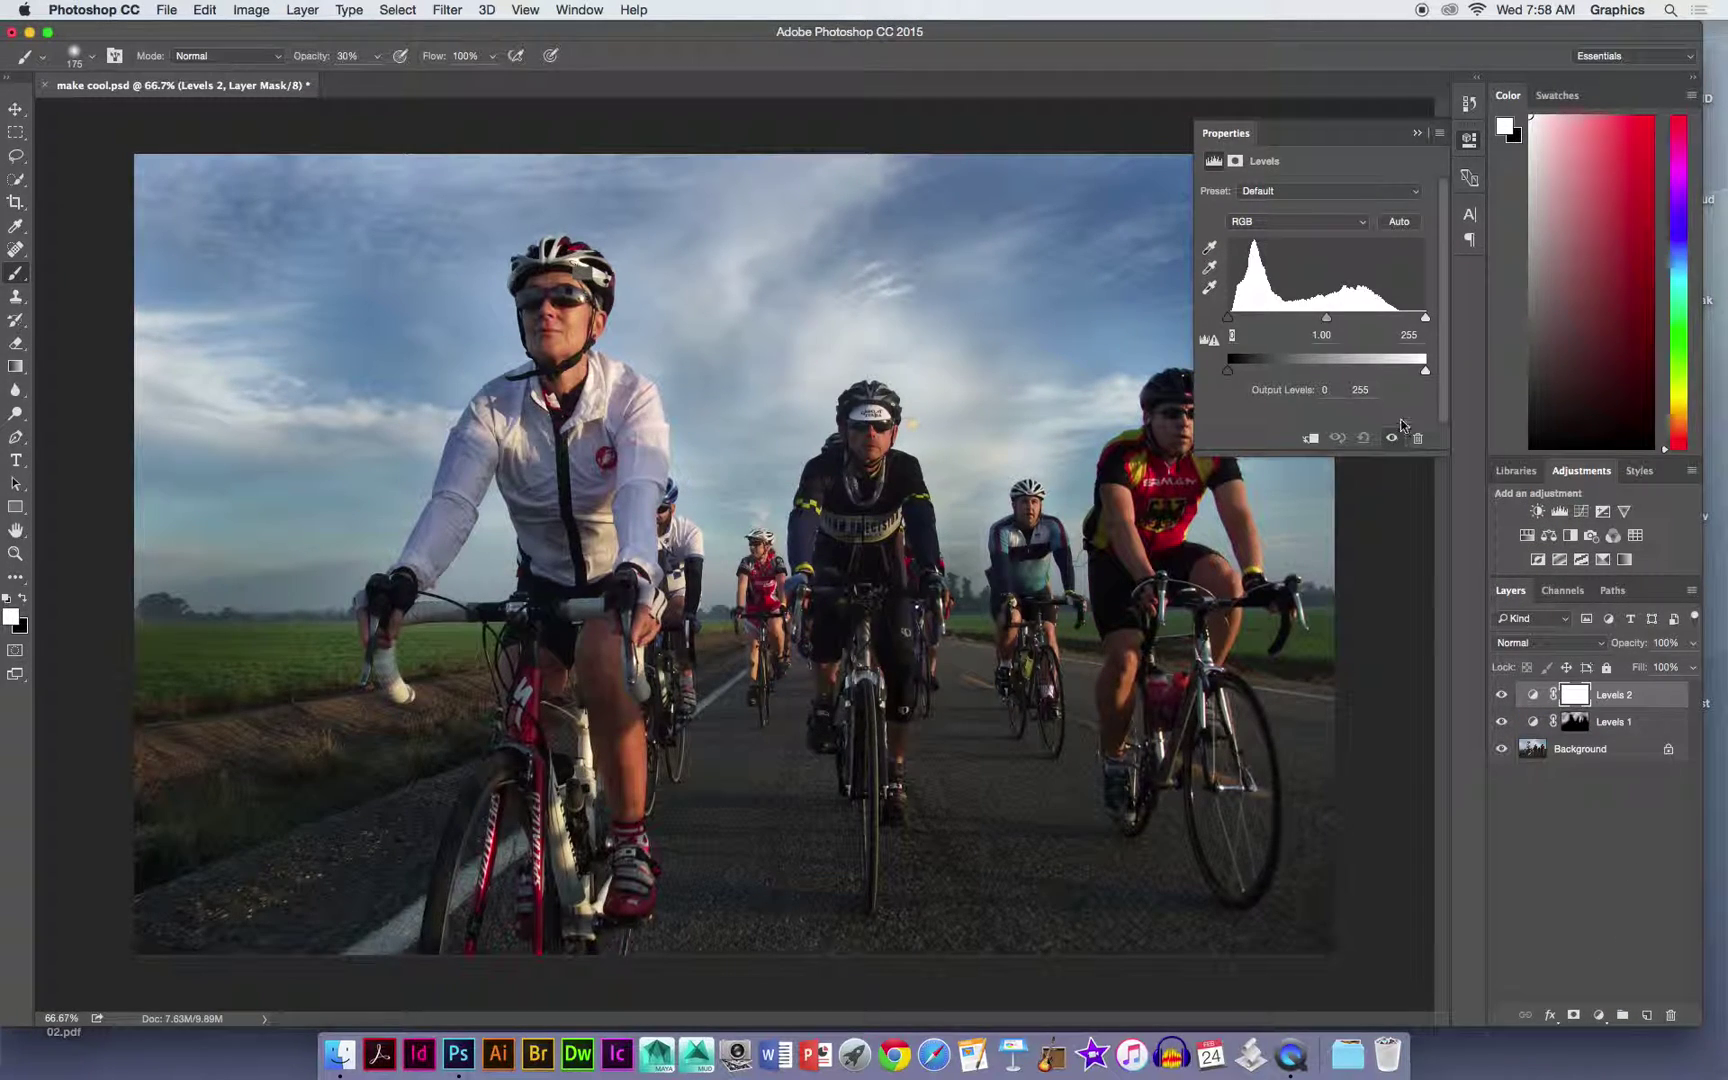
{"action": "left_click_drag", "start_coordinate": [1425, 317], "coordinate": [1301, 320]}
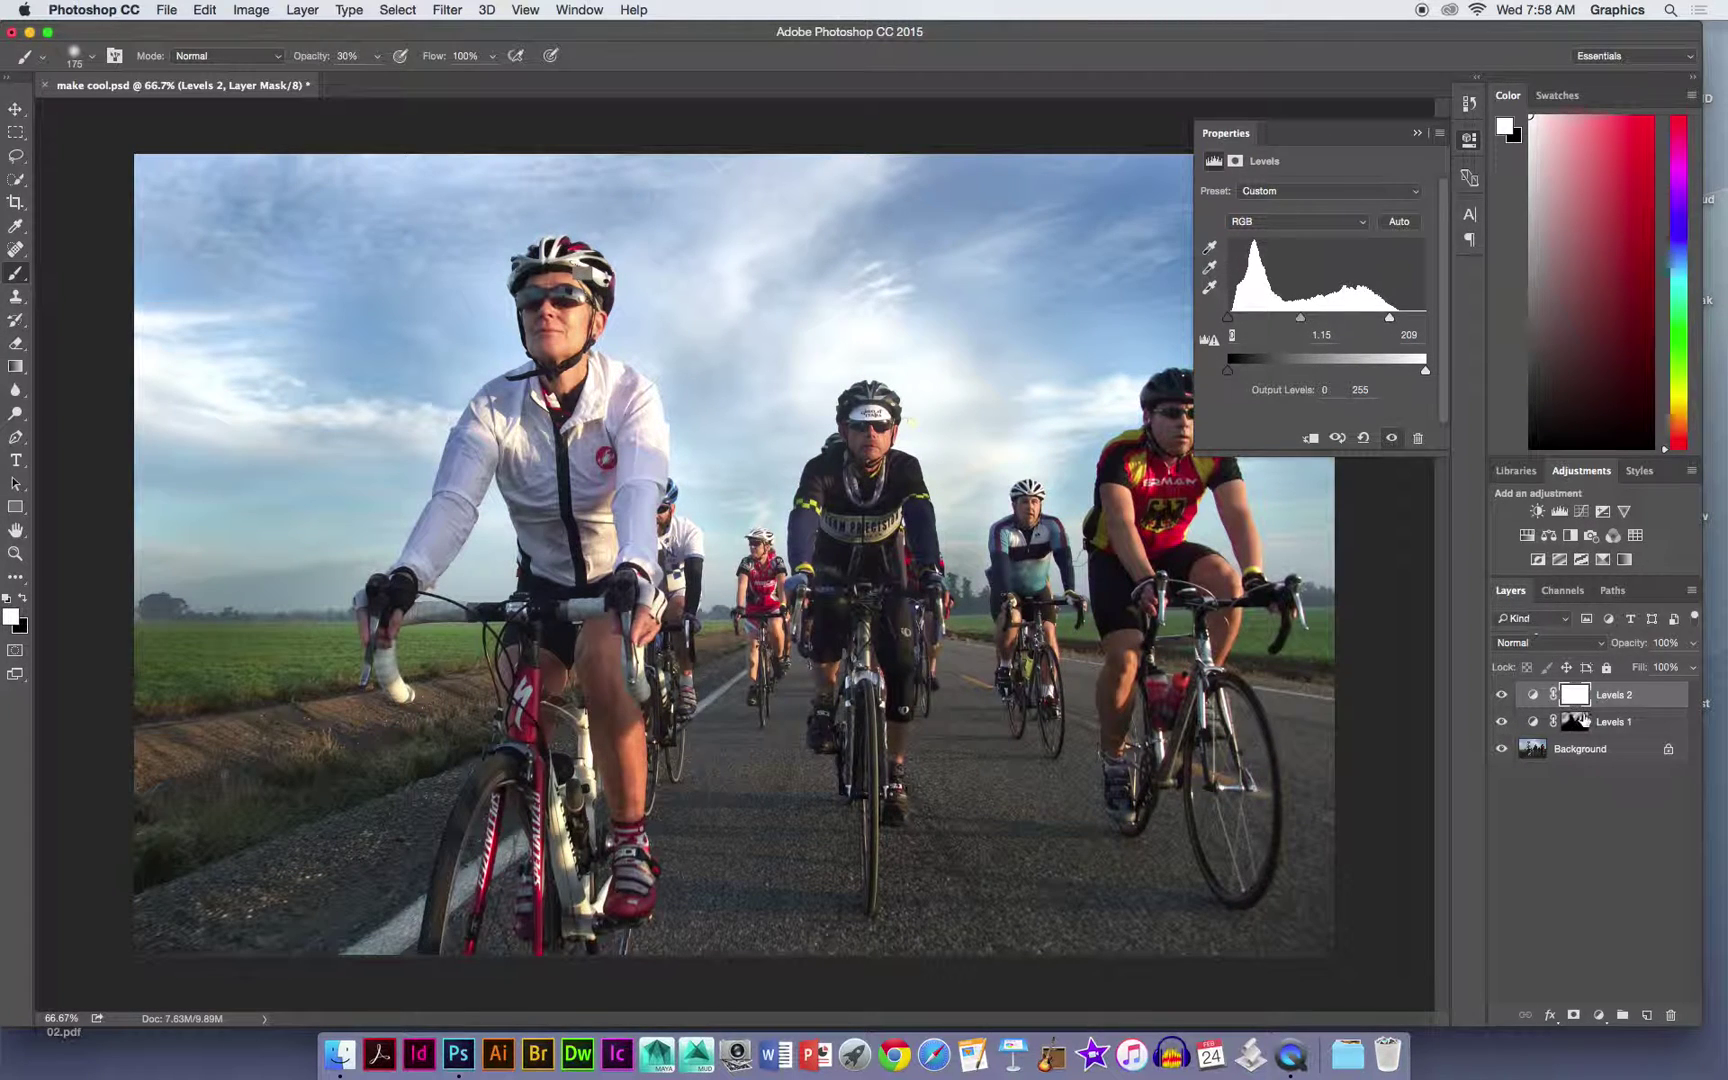
Fill the Levels 2 layer mask with black at 100% opacity in Normal mode.
{"action": "left_click", "coordinate": [1578, 698]}
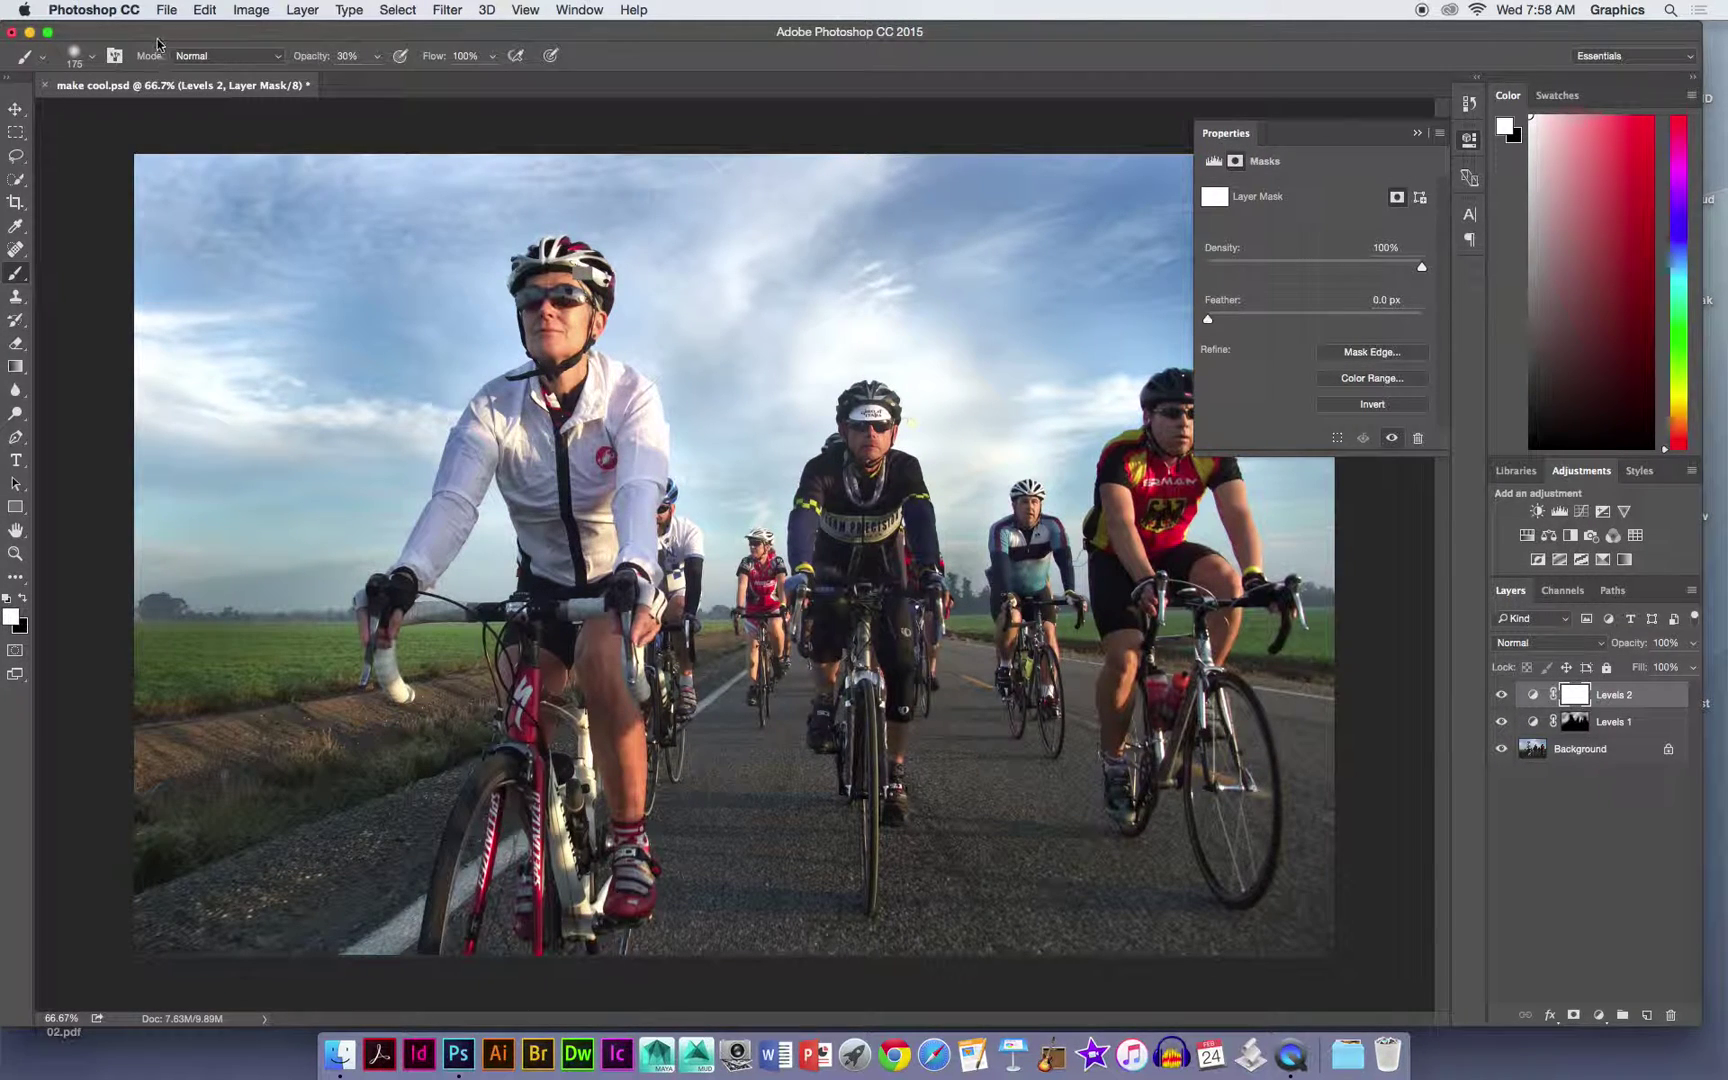
{"action": "left_click", "coordinate": [168, 10]}
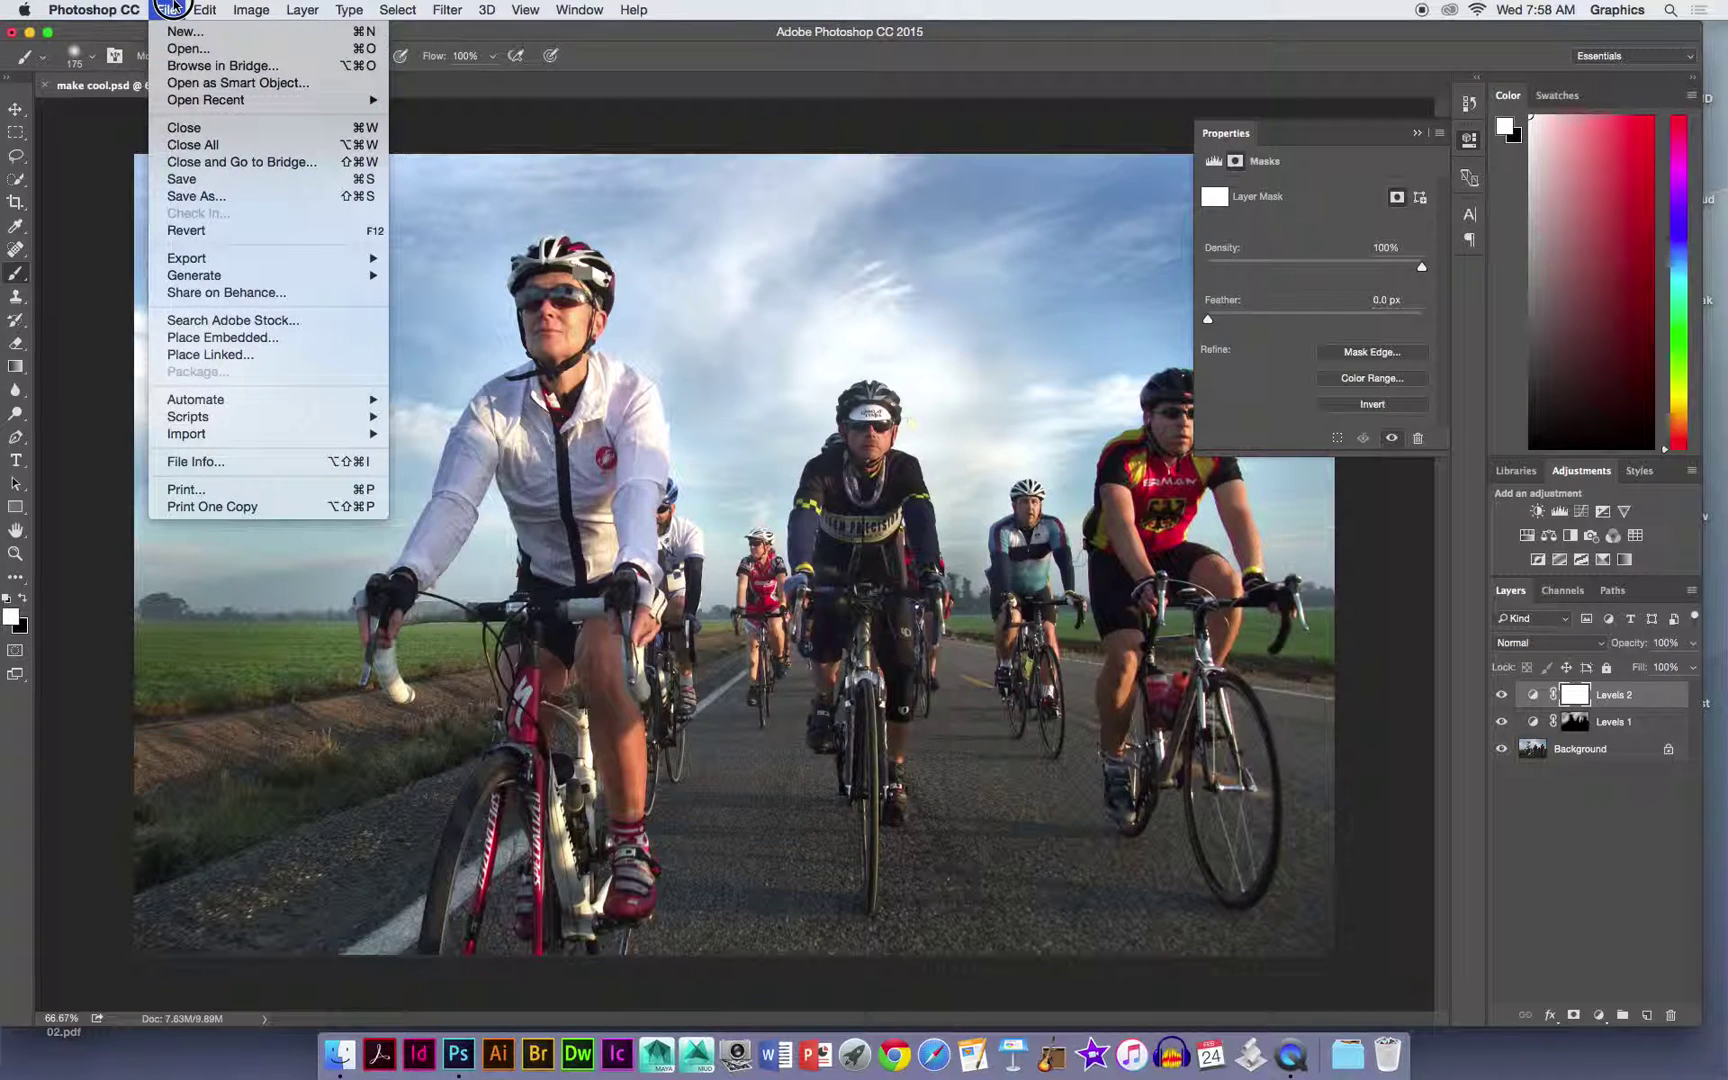
{"action": "mouse_move", "coordinate": [204, 10]}
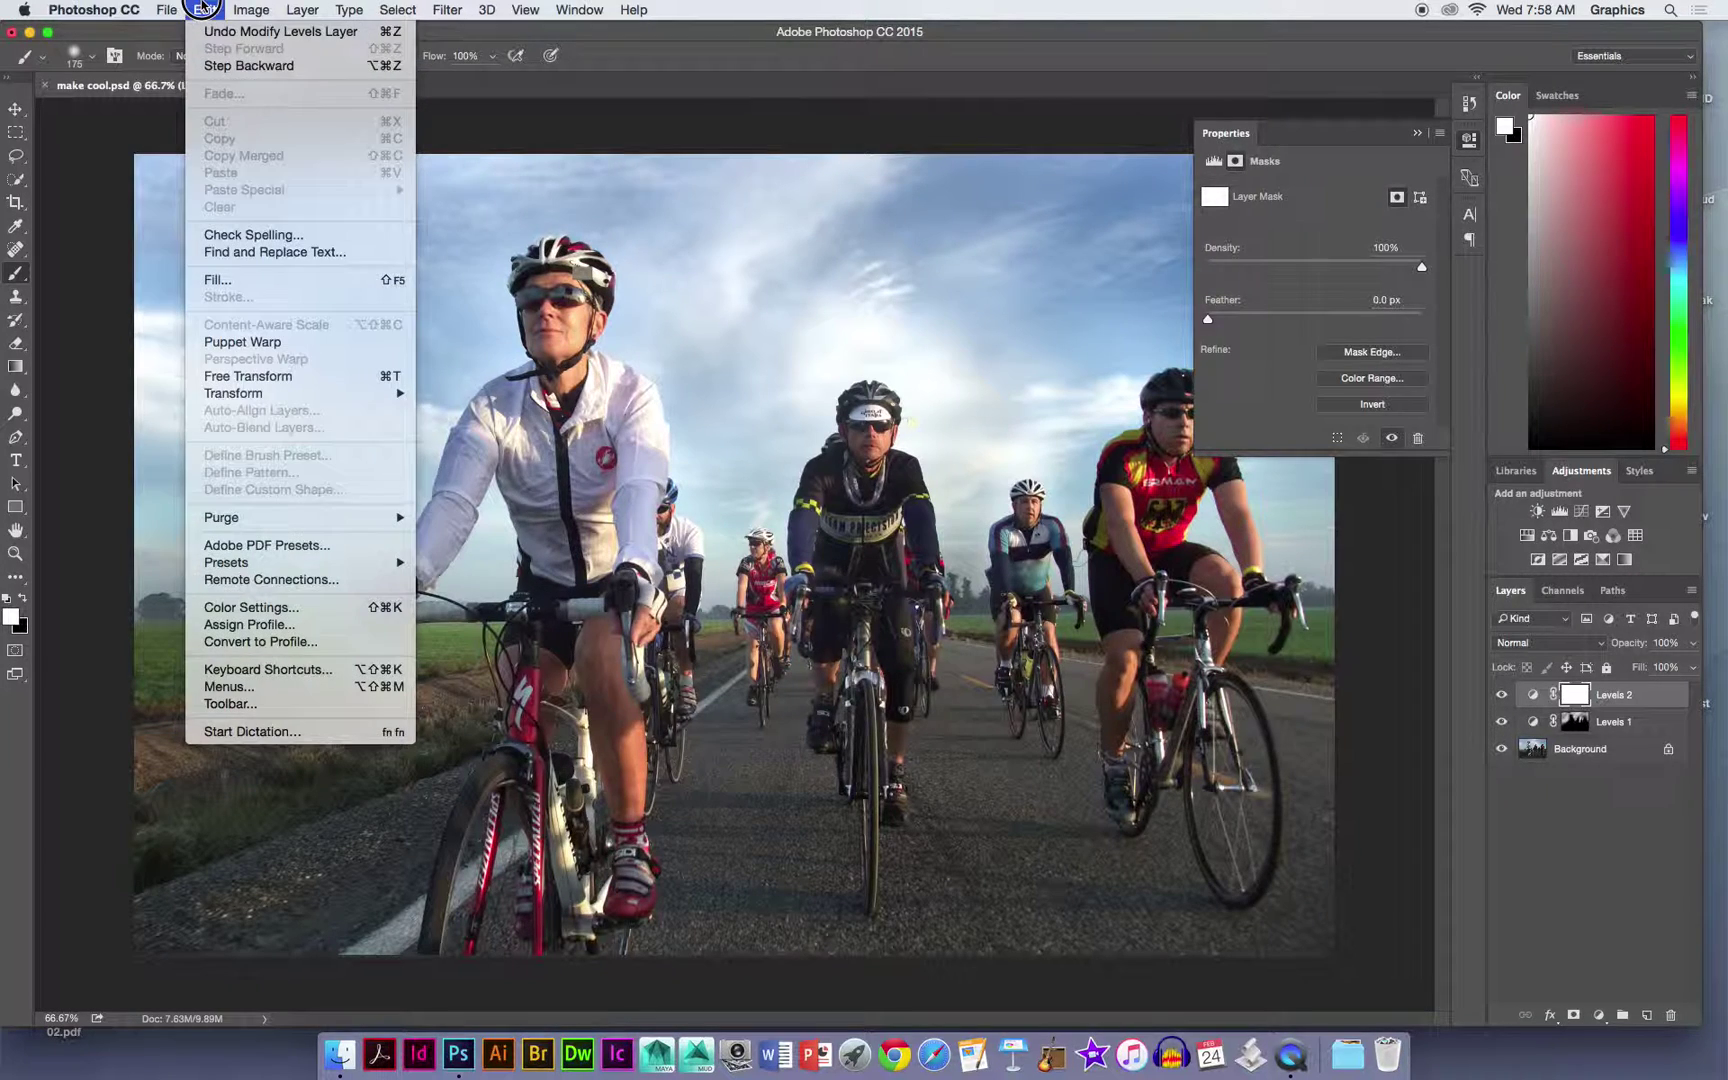
{"action": "left_click", "coordinate": [215, 278]}
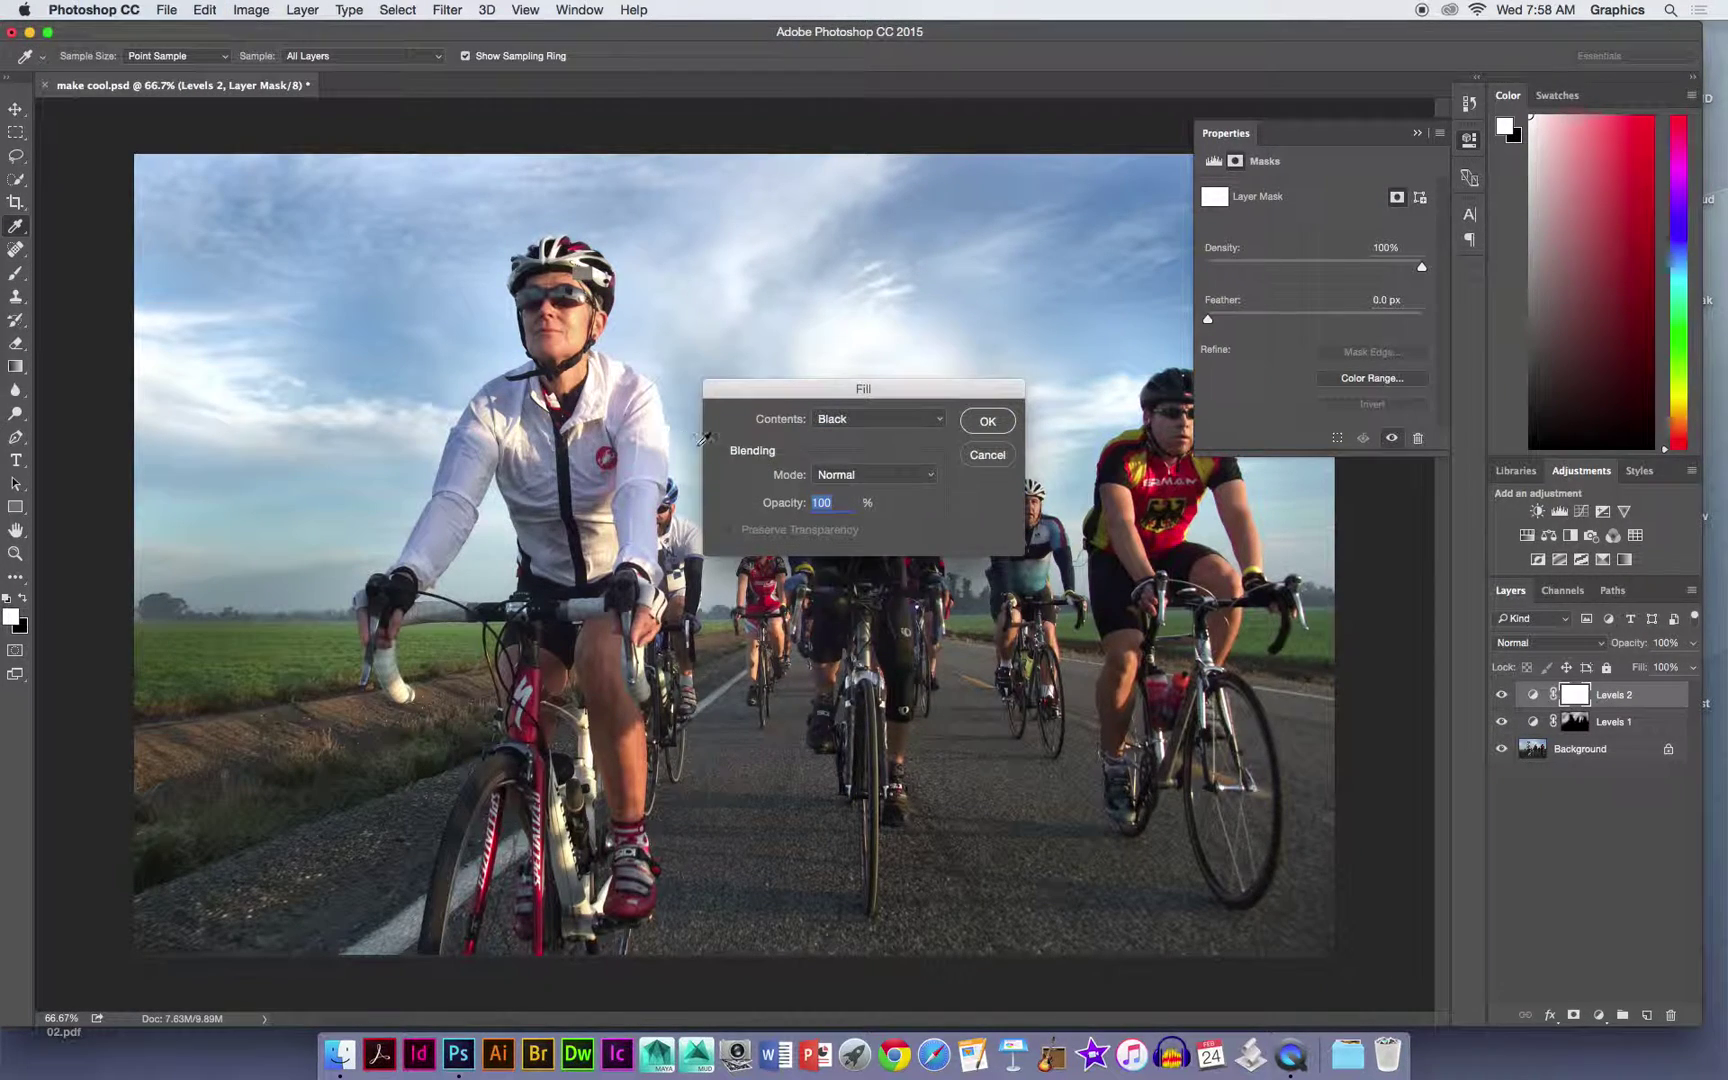
{"action": "left_click", "coordinate": [985, 420]}
Paint white at 30% opacity on the Levels 2 mask over the leading cyclist's torso and legs, reducing the brush from 150 to 100 px.
{"action": "key", "text": "b"}
{"action": "key", "text": "bracketleft"}
{"action": "mouse_move", "coordinate": [549, 410]}
{"action": "left_mouse_down"}
{"action": "mouse_move", "coordinate": [565, 546]}
{"action": "mouse_move", "coordinate": [571, 495]}
{"action": "left_mouse_up"}
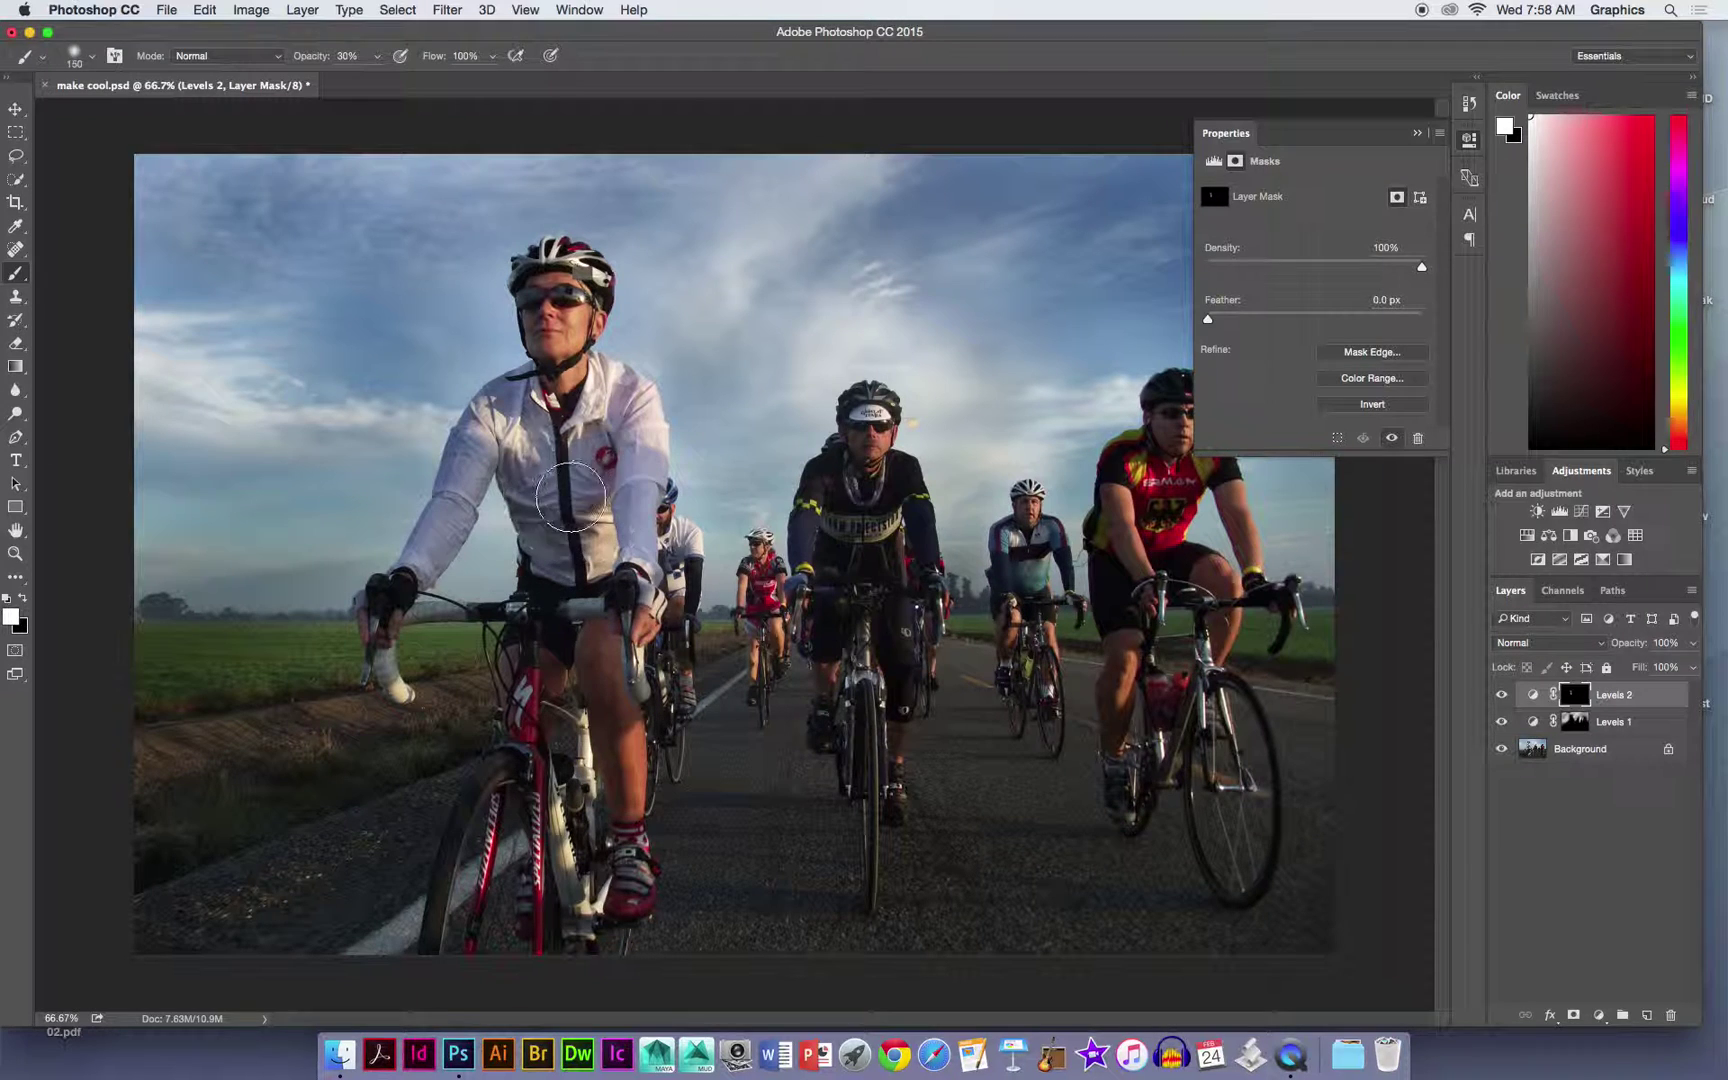
{"action": "key", "text": "bracketleft"}
{"action": "key", "text": "bracketleft"}
{"action": "mouse_move", "coordinate": [563, 392]}
{"action": "left_mouse_down"}
{"action": "mouse_move", "coordinate": [593, 490]}
{"action": "mouse_move", "coordinate": [589, 554]}
{"action": "mouse_move", "coordinate": [580, 498]}
{"action": "mouse_move", "coordinate": [575, 566]}
{"action": "mouse_move", "coordinate": [551, 549]}
{"action": "mouse_move", "coordinate": [546, 601]}
{"action": "mouse_move", "coordinate": [576, 603]}
{"action": "mouse_move", "coordinate": [599, 635]}
{"action": "mouse_move", "coordinate": [601, 840]}
{"action": "mouse_move", "coordinate": [609, 674]}
{"action": "mouse_move", "coordinate": [626, 829]}
{"action": "mouse_move", "coordinate": [606, 654]}
{"action": "mouse_move", "coordinate": [623, 790]}
{"action": "mouse_move", "coordinate": [563, 632]}
{"action": "mouse_move", "coordinate": [530, 760]}
{"action": "mouse_move", "coordinate": [529, 687]}
{"action": "left_mouse_up"}
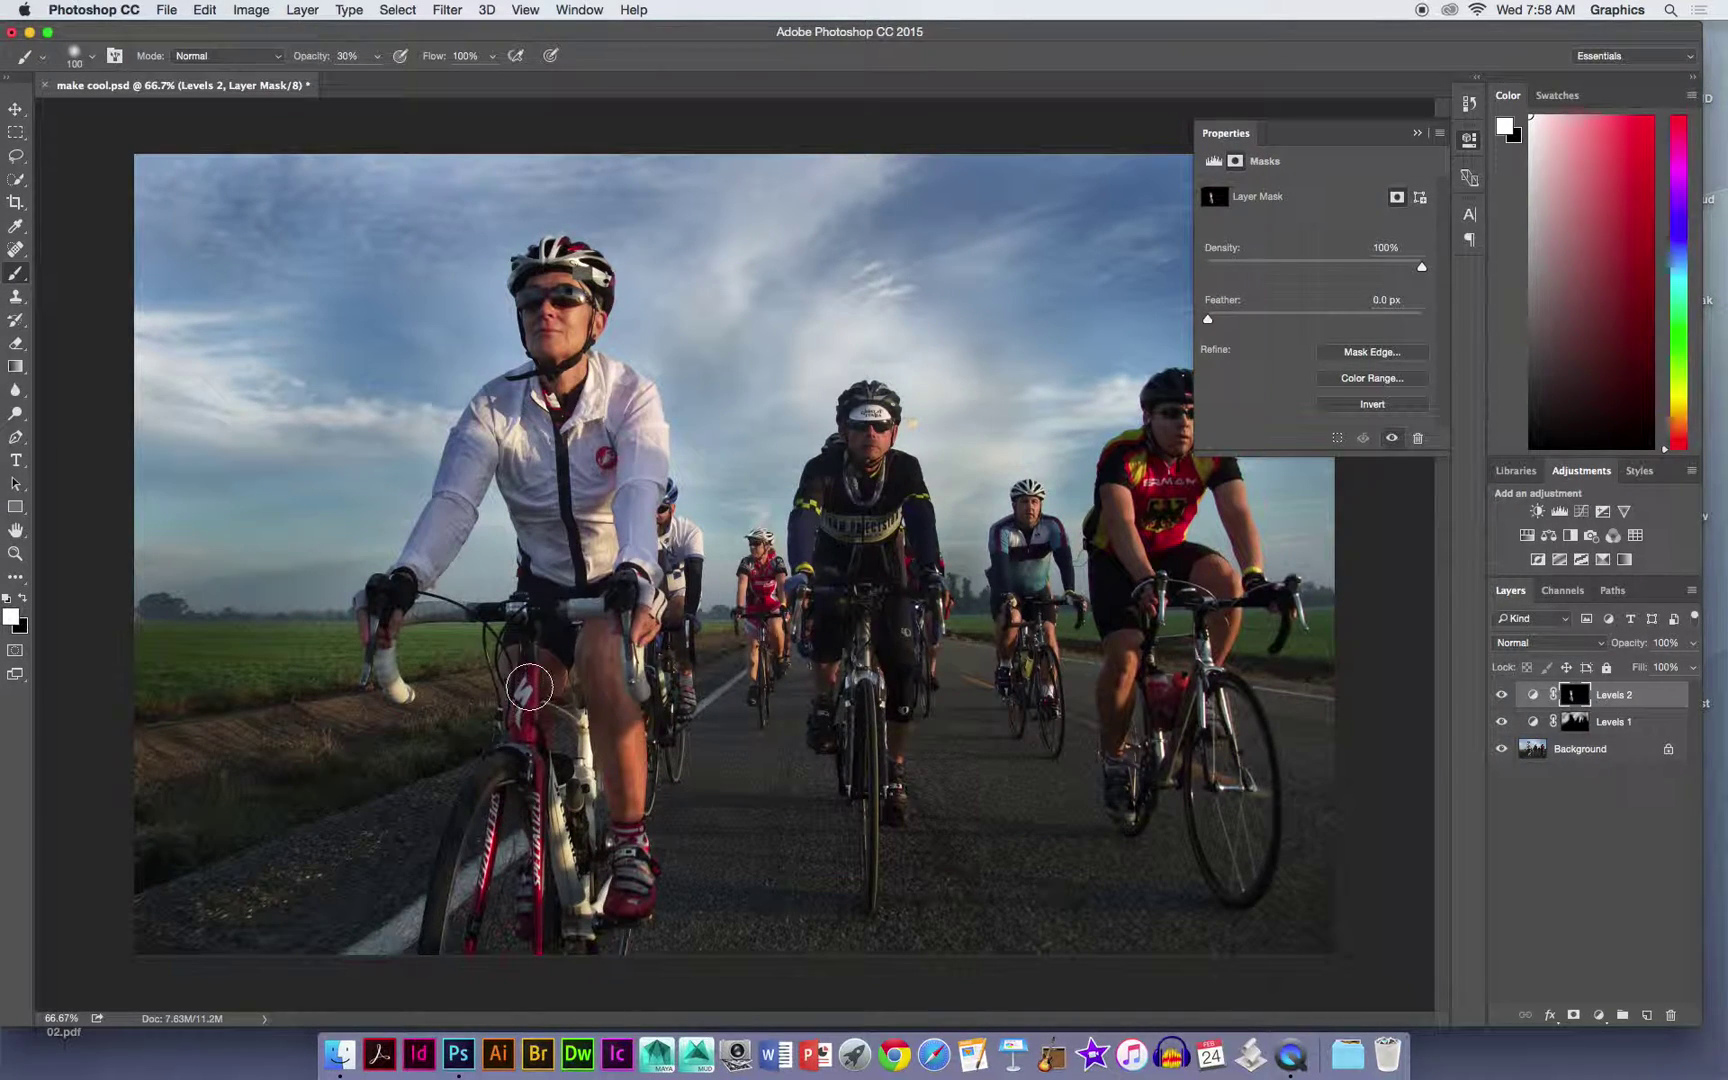
Brush white at 60 px over the leading cyclist's bike, jacket and face on the mask, and compare with the Levels 2 layer hidden.
{"action": "key", "text": "bracketleft"}
{"action": "key", "text": "bracketleft"}
{"action": "key", "text": "bracketleft"}
{"action": "key", "text": "bracketleft"}
{"action": "mouse_move", "coordinate": [525, 760]}
{"action": "left_mouse_down"}
{"action": "mouse_move", "coordinate": [543, 808]}
{"action": "mouse_move", "coordinate": [556, 768]}
{"action": "mouse_move", "coordinate": [560, 822]}
{"action": "left_mouse_up"}
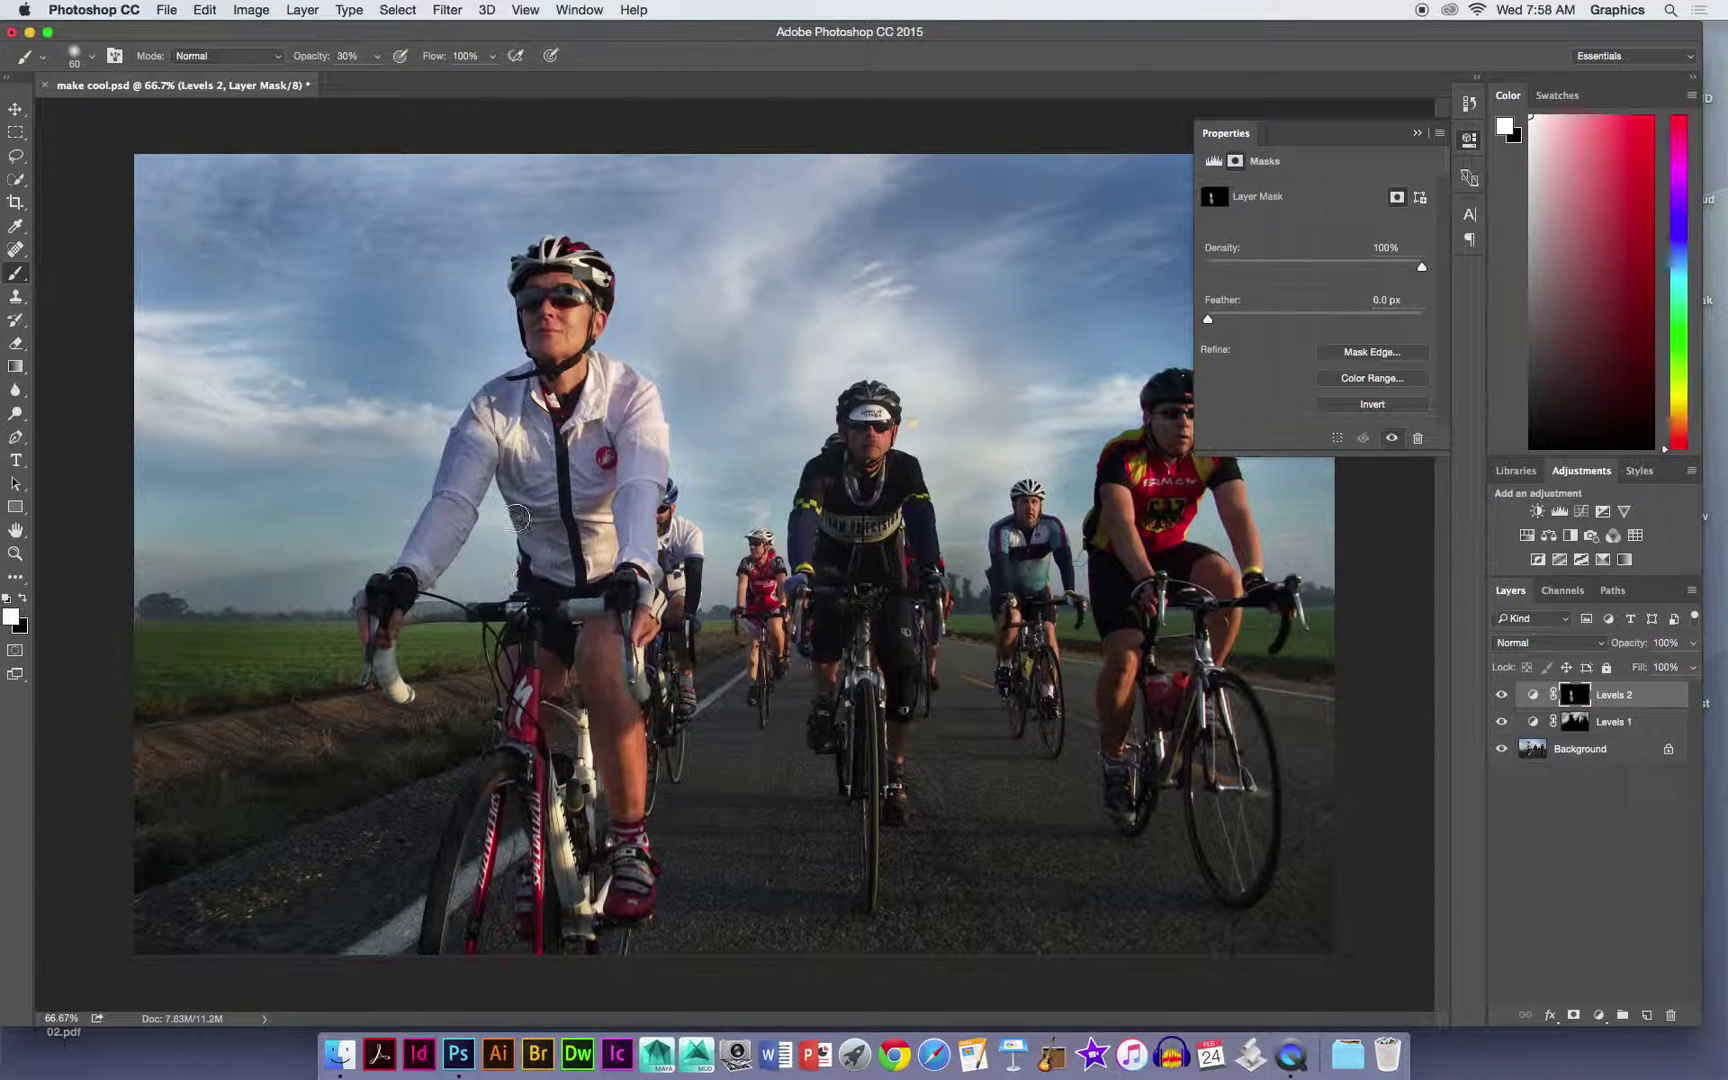
{"action": "mouse_move", "coordinate": [489, 439]}
{"action": "left_mouse_down"}
{"action": "mouse_move", "coordinate": [439, 592]}
{"action": "mouse_move", "coordinate": [455, 513]}
{"action": "mouse_move", "coordinate": [392, 611]}
{"action": "mouse_move", "coordinate": [520, 397]}
{"action": "mouse_move", "coordinate": [637, 413]}
{"action": "mouse_move", "coordinate": [655, 585]}
{"action": "mouse_move", "coordinate": [567, 518]}
{"action": "left_mouse_up"}
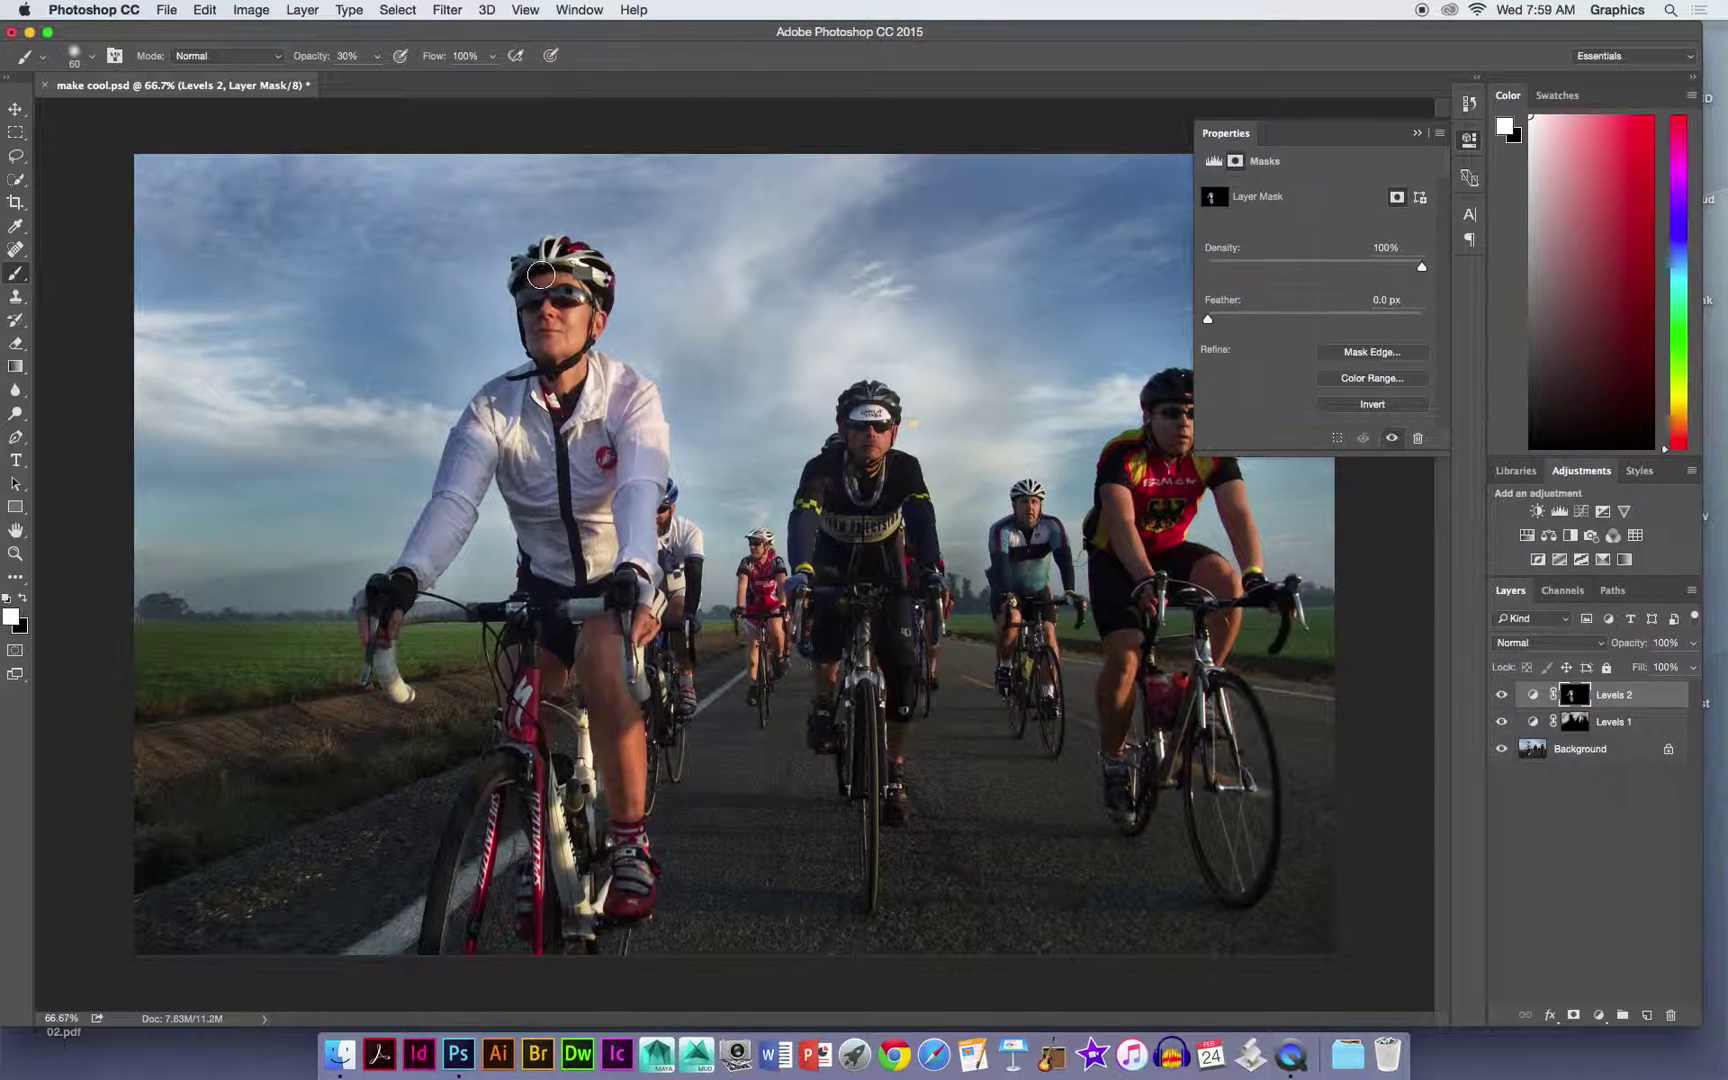
{"action": "mouse_move", "coordinate": [553, 349]}
{"action": "left_mouse_down"}
{"action": "mouse_move", "coordinate": [546, 279]}
{"action": "mouse_move", "coordinate": [528, 332]}
{"action": "mouse_move", "coordinate": [544, 275]}
{"action": "mouse_move", "coordinate": [525, 336]}
{"action": "mouse_move", "coordinate": [559, 364]}
{"action": "mouse_move", "coordinate": [558, 279]}
{"action": "mouse_move", "coordinate": [537, 335]}
{"action": "mouse_move", "coordinate": [550, 380]}
{"action": "left_mouse_up"}
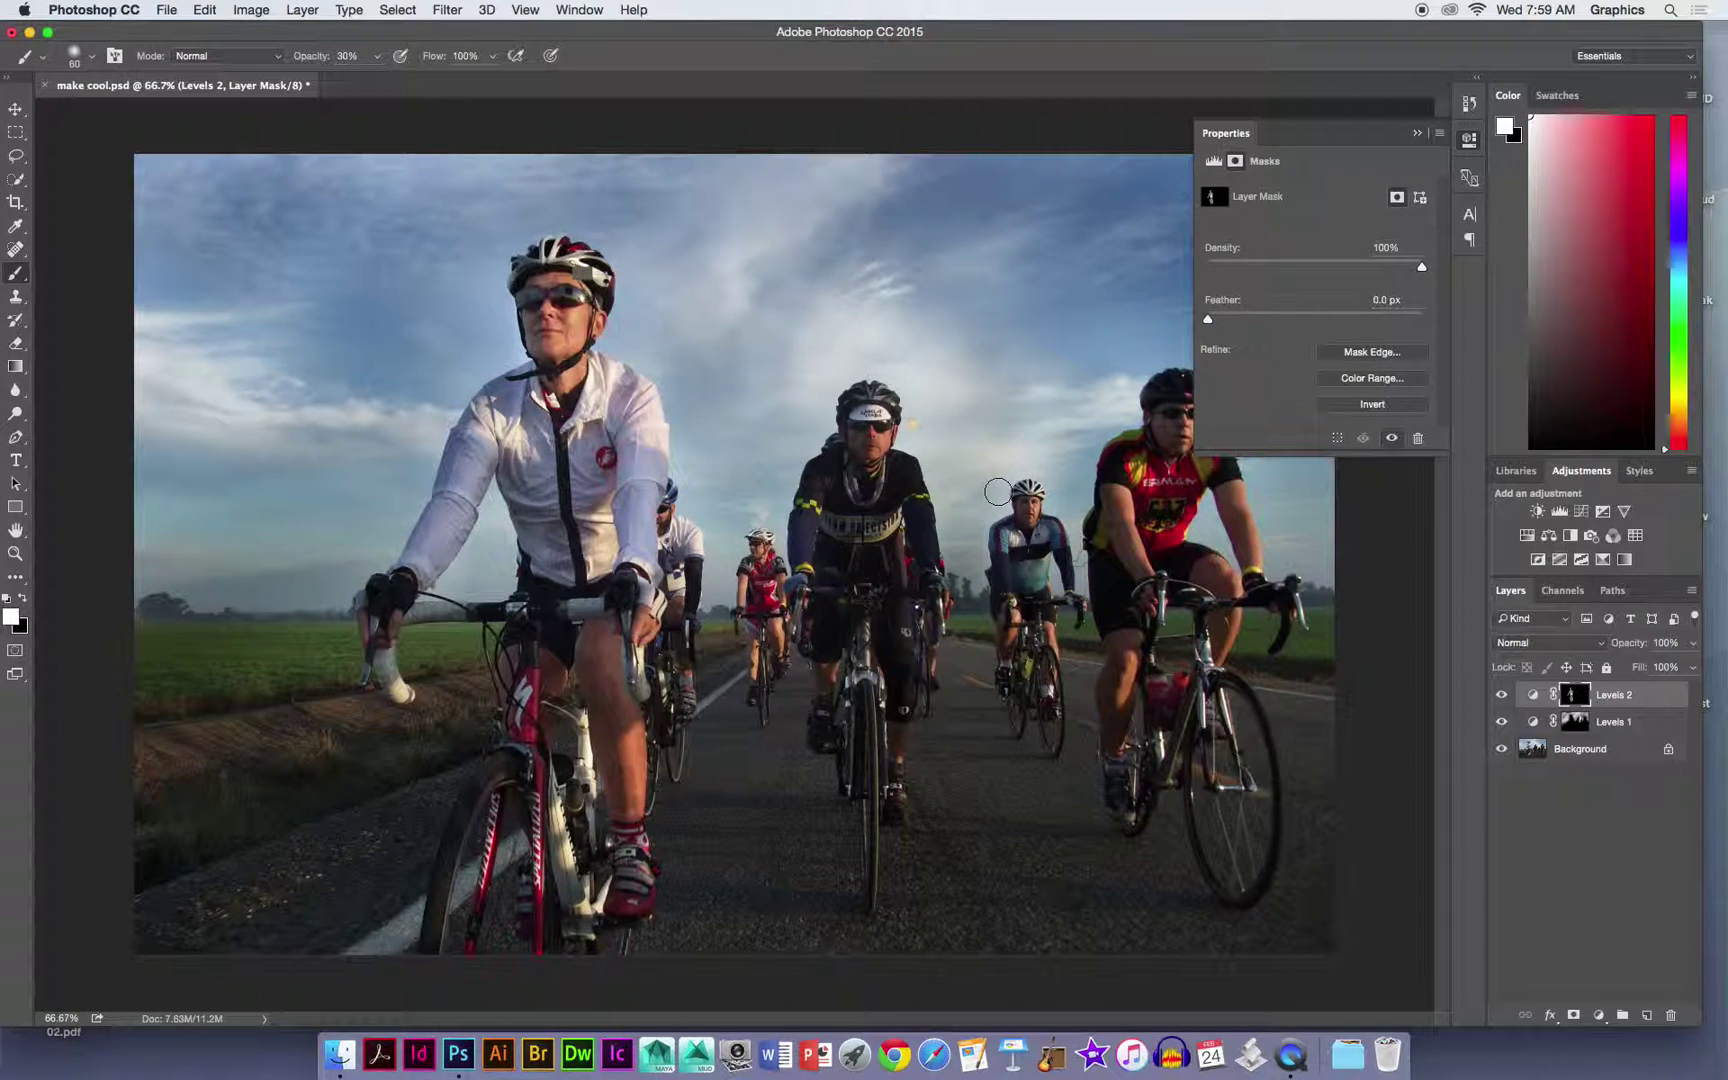
{"action": "left_click", "coordinate": [1502, 695]}
{"action": "left_click", "coordinate": [1502, 695]}
Enlarge the brush to 70 px and paint white on the mask over the middle cyclist and the cyclist in red and black.
{"action": "key", "text": "bracketright"}
{"action": "key", "text": "bracketright"}
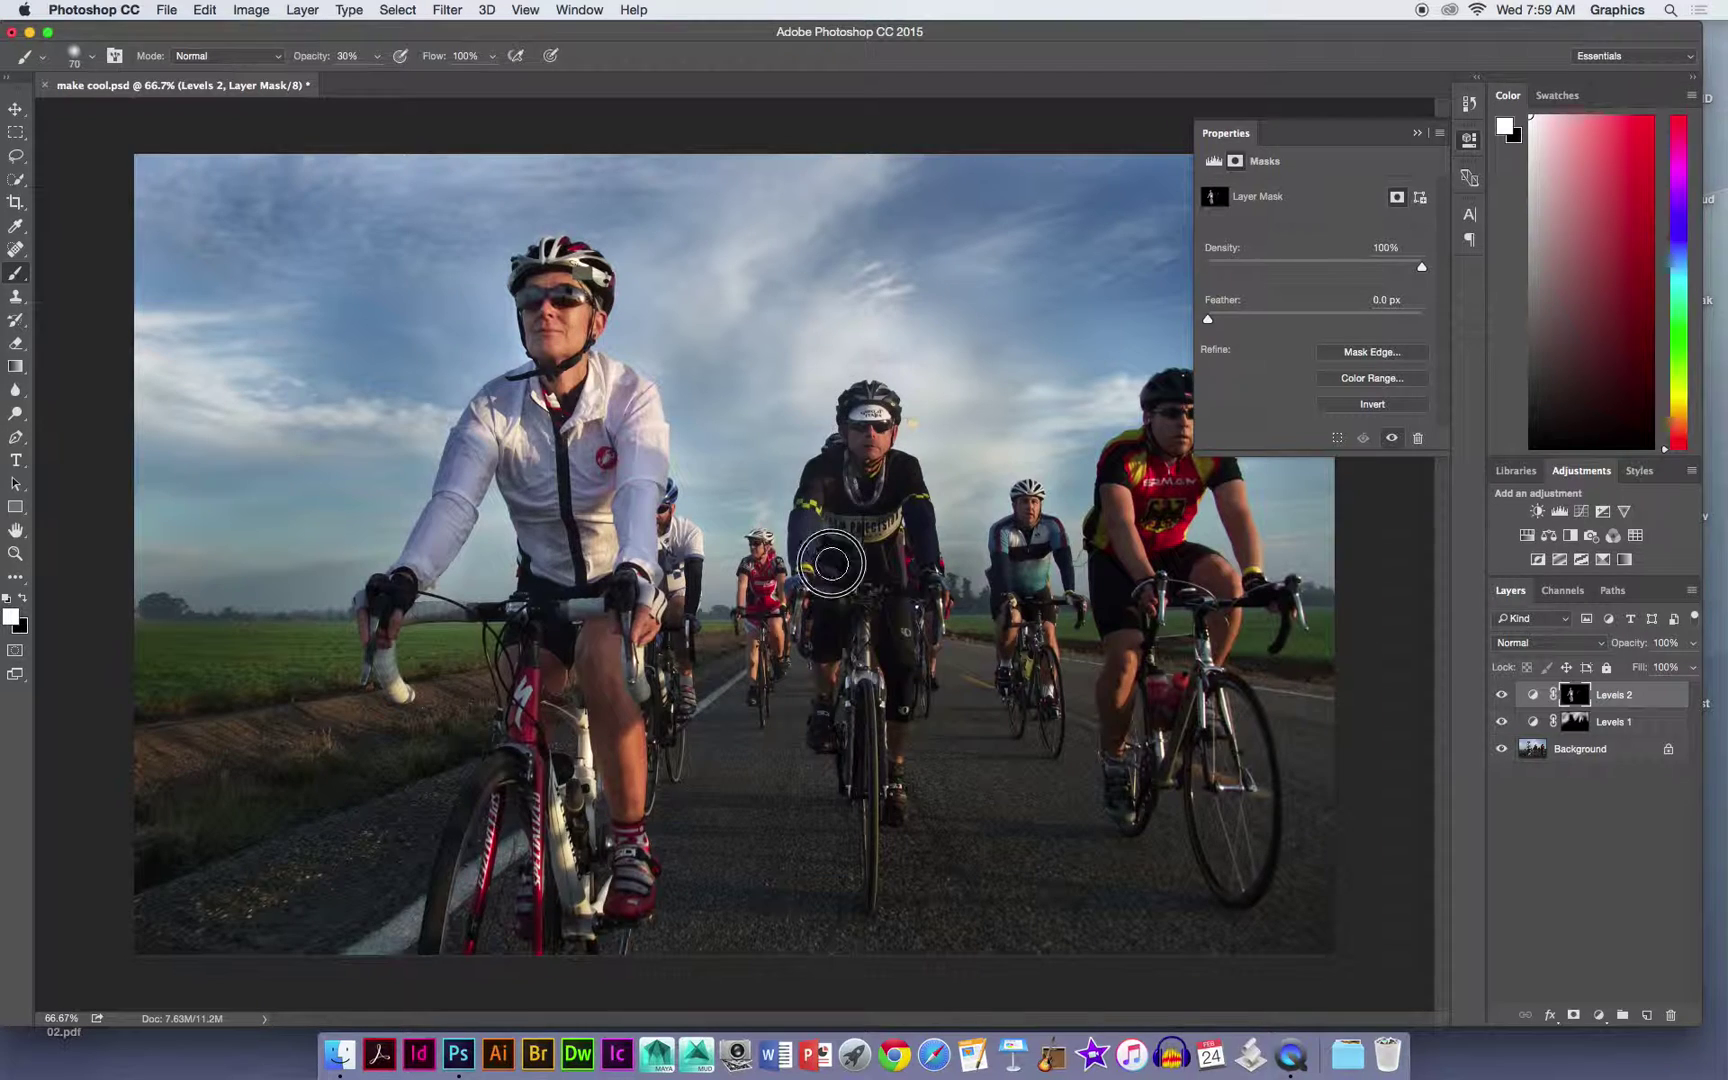
{"action": "mouse_move", "coordinate": [877, 530]}
{"action": "left_mouse_down"}
{"action": "mouse_move", "coordinate": [882, 638]}
{"action": "mouse_move", "coordinate": [810, 621]}
{"action": "mouse_move", "coordinate": [849, 547]}
{"action": "mouse_move", "coordinate": [833, 689]}
{"action": "mouse_move", "coordinate": [888, 628]}
{"action": "mouse_move", "coordinate": [860, 652]}
{"action": "left_mouse_up"}
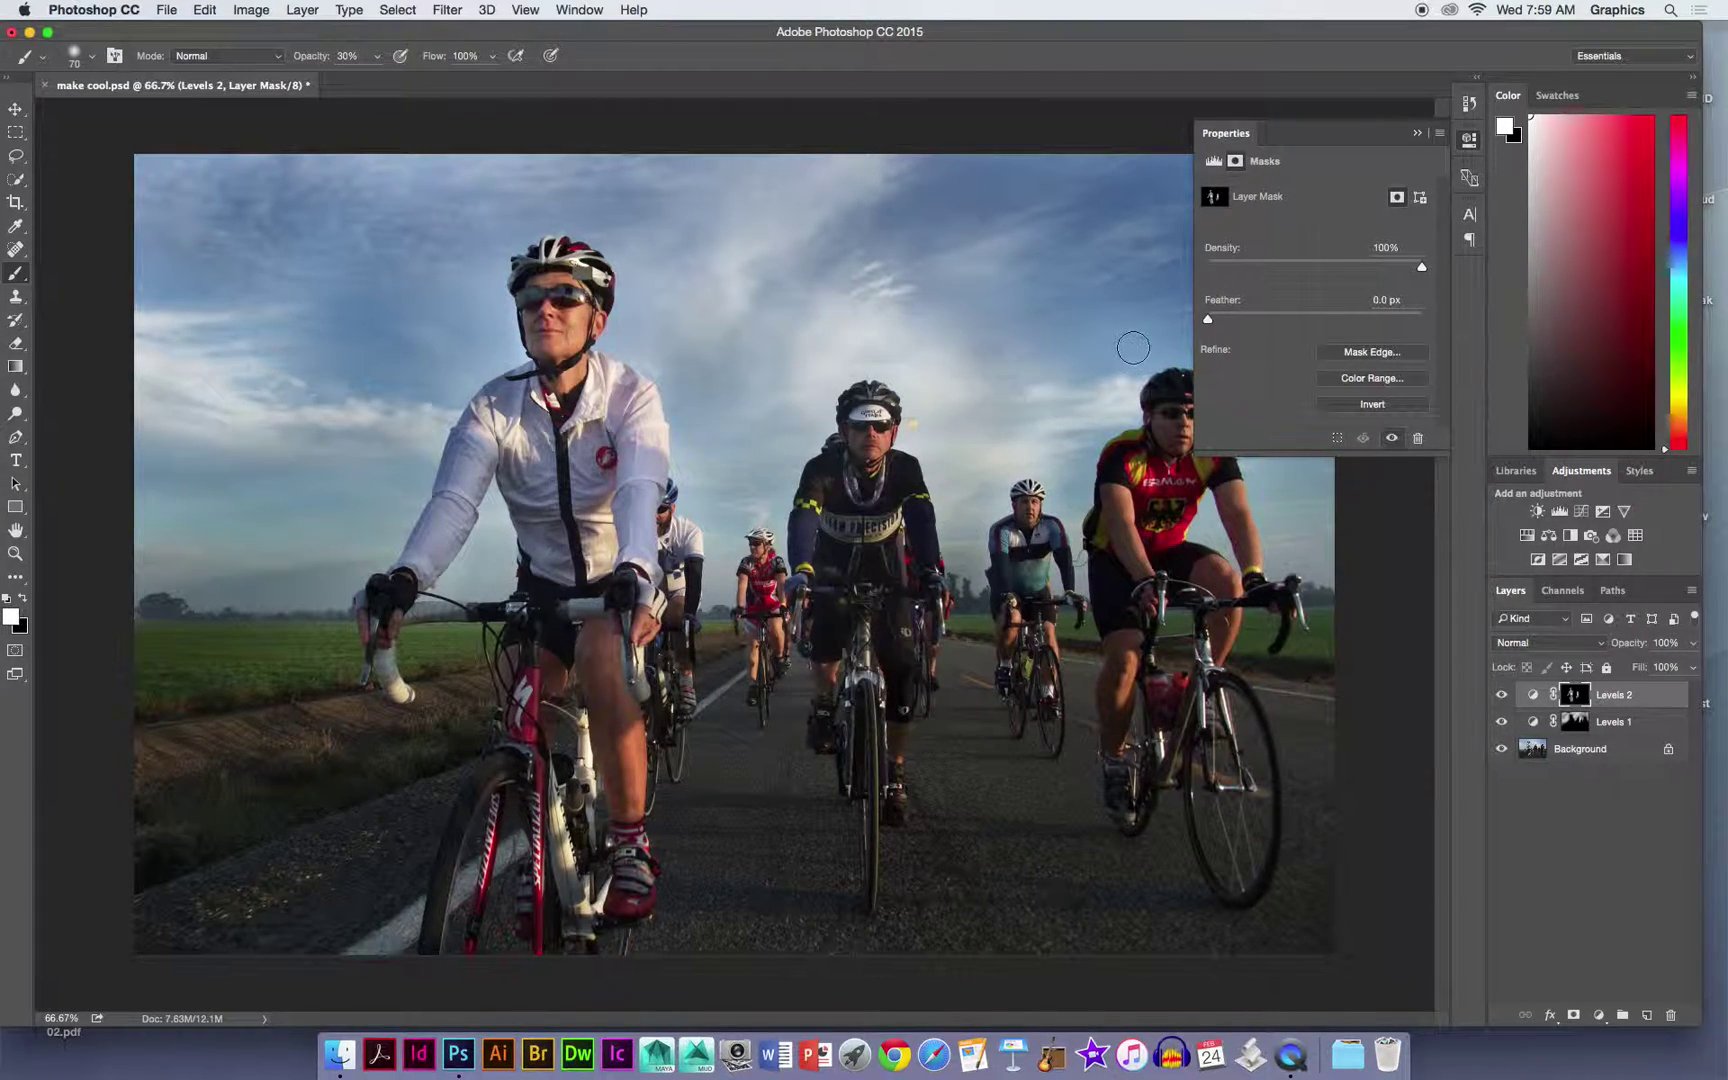
{"action": "mouse_move", "coordinate": [1171, 407]}
{"action": "left_mouse_down"}
{"action": "mouse_move", "coordinate": [1119, 640]}
{"action": "mouse_move", "coordinate": [1178, 541]}
{"action": "mouse_move", "coordinate": [1198, 578]}
{"action": "mouse_move", "coordinate": [1137, 571]}
{"action": "mouse_move", "coordinate": [1134, 646]}
{"action": "mouse_move", "coordinate": [1082, 808]}
{"action": "mouse_move", "coordinate": [1142, 629]}
{"action": "mouse_move", "coordinate": [1133, 573]}
{"action": "mouse_move", "coordinate": [1130, 705]}
{"action": "left_mouse_up"}
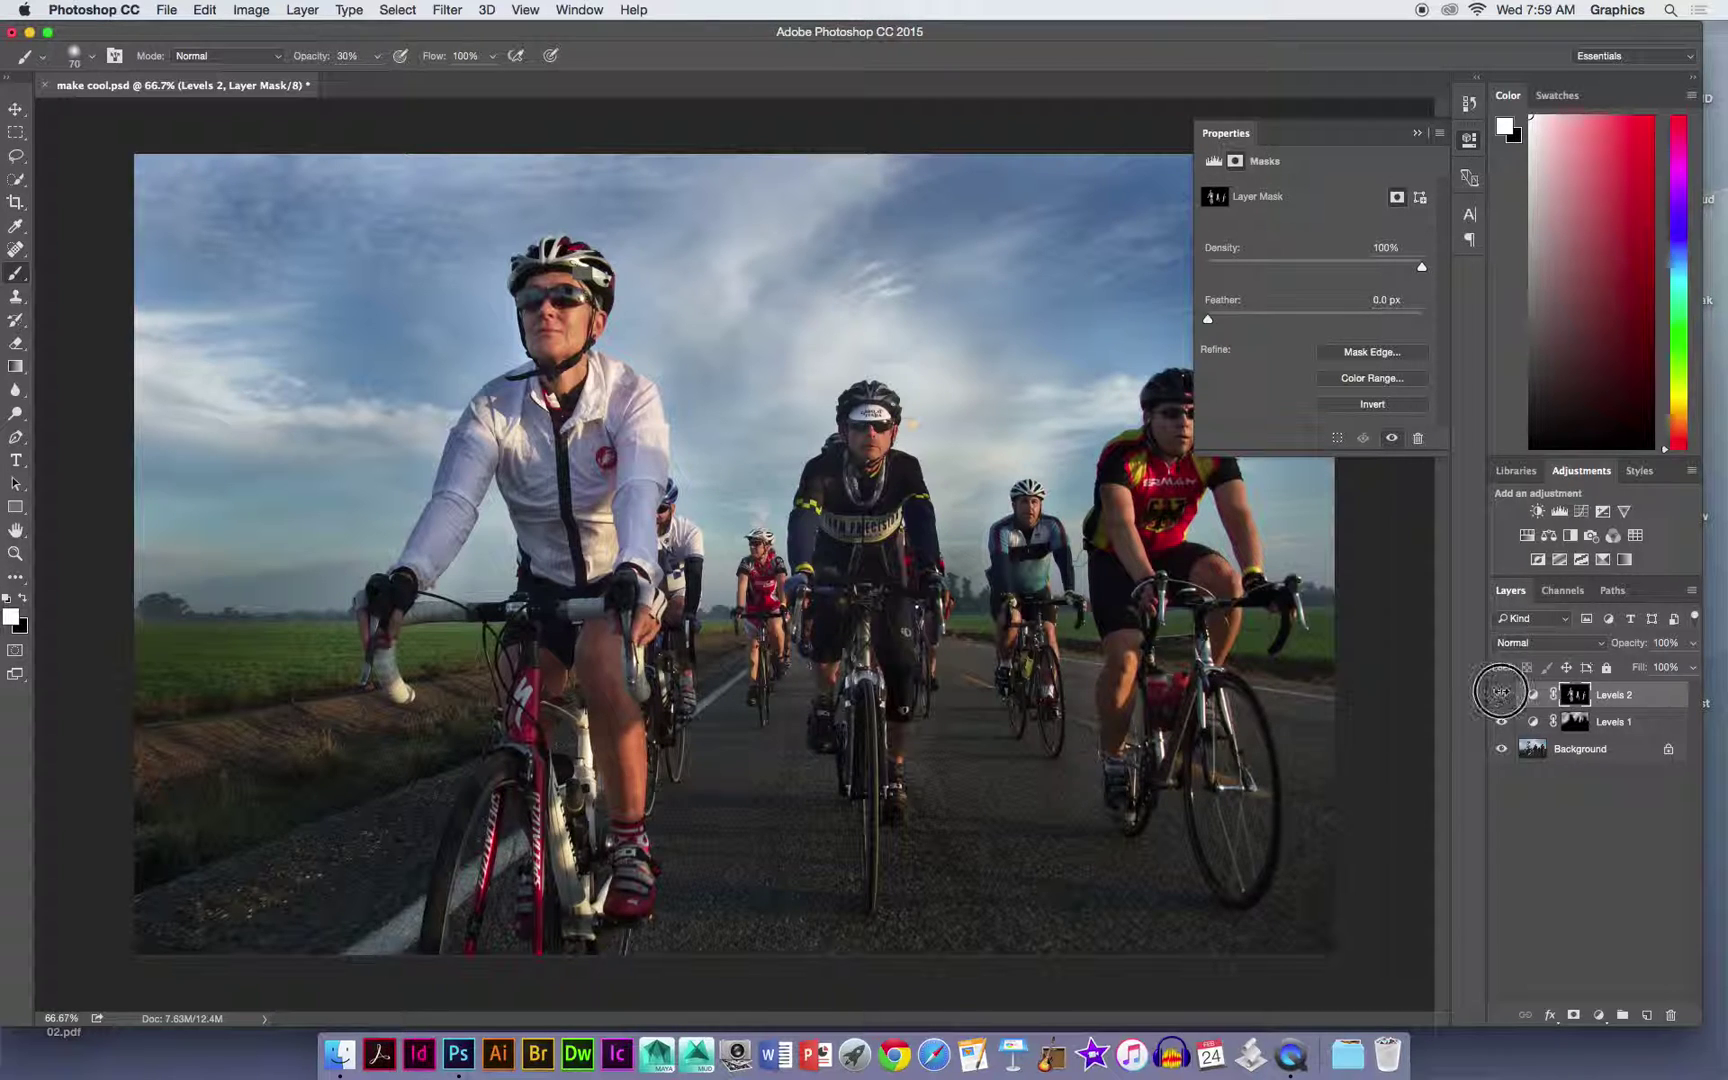
Show only the Background layer to compare with the original photo, and turn the Levels 1 and Levels 2 layers back on.
{"action": "left_click", "coordinate": [1502, 746], "text": "alt"}
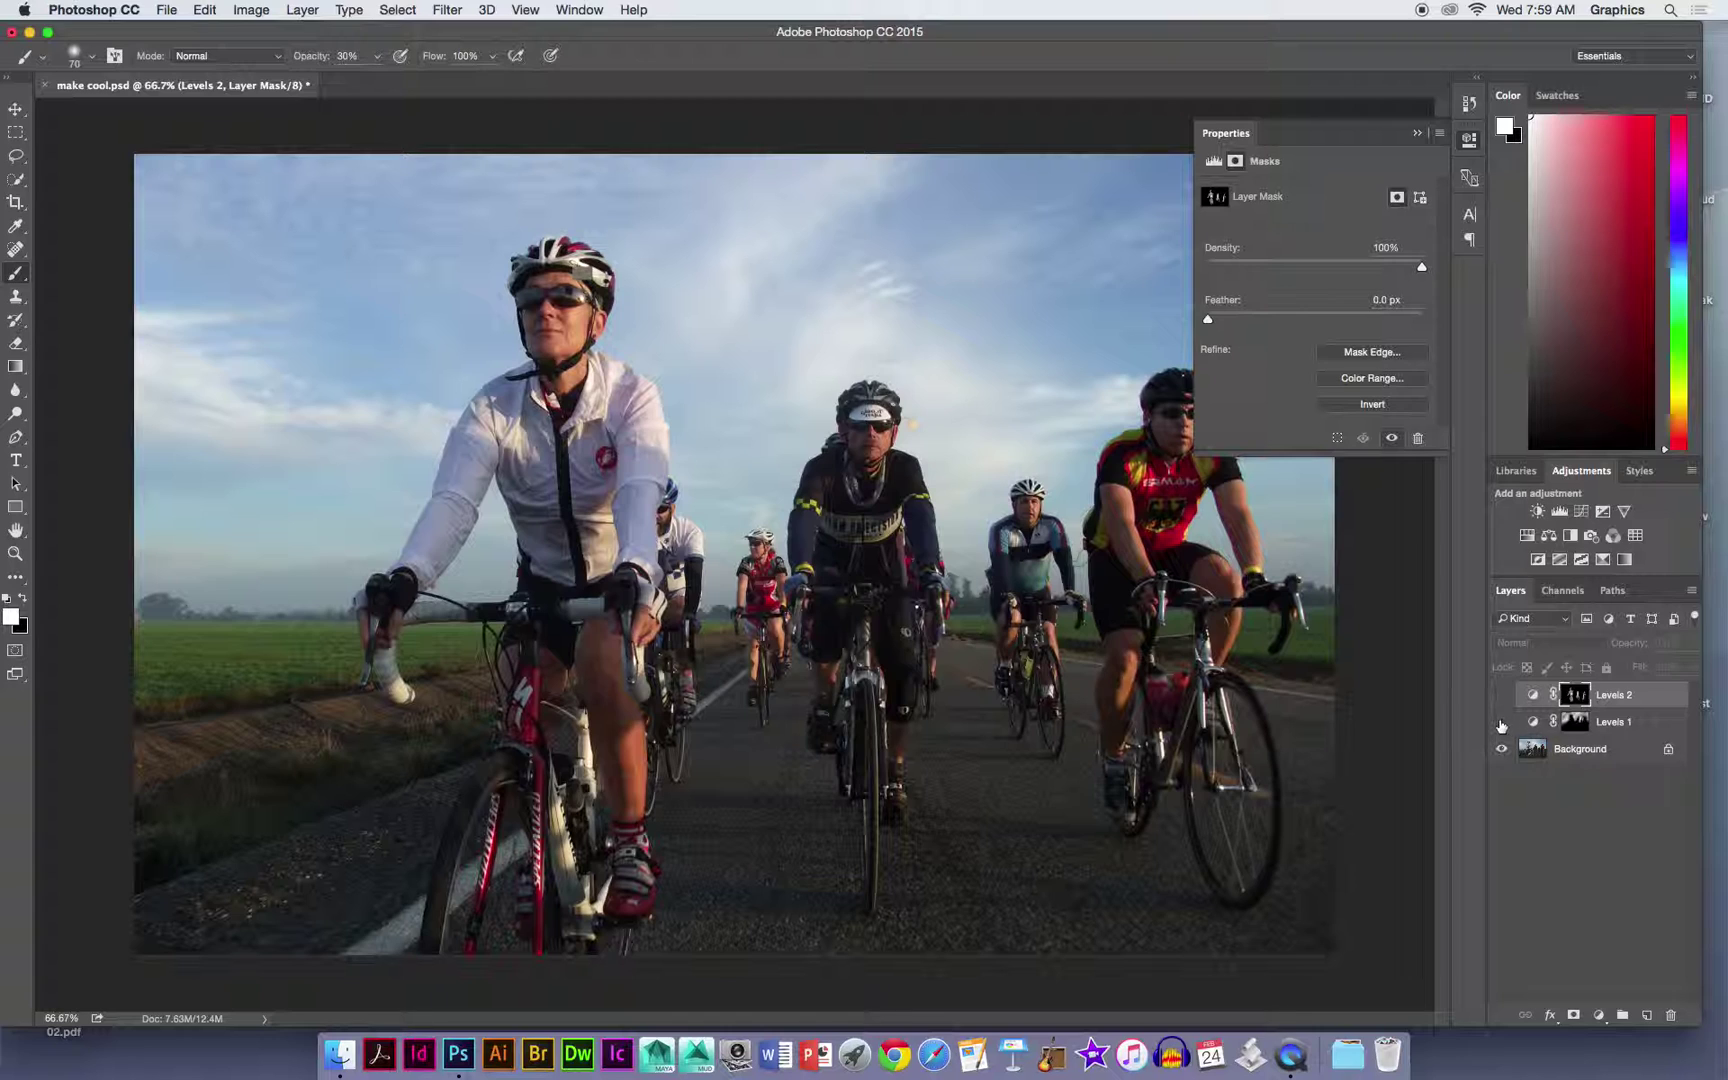
{"action": "left_click", "coordinate": [1501, 723]}
{"action": "left_click", "coordinate": [1501, 692]}
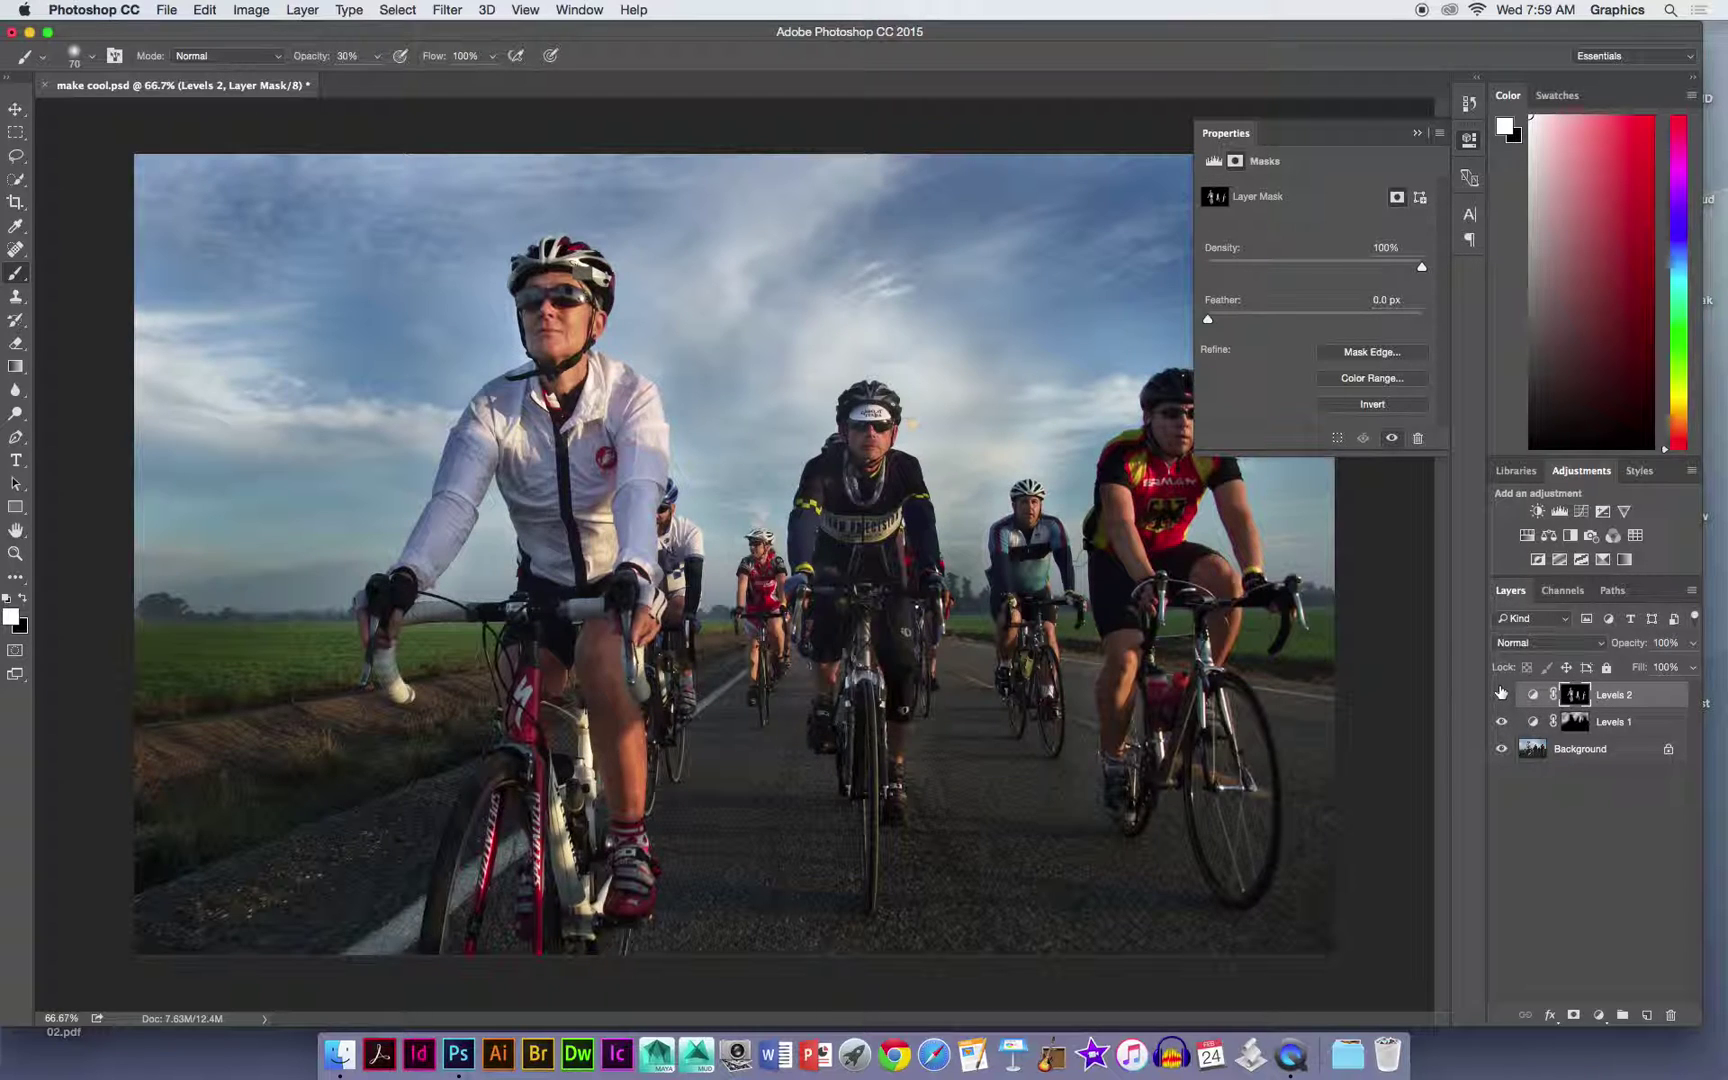